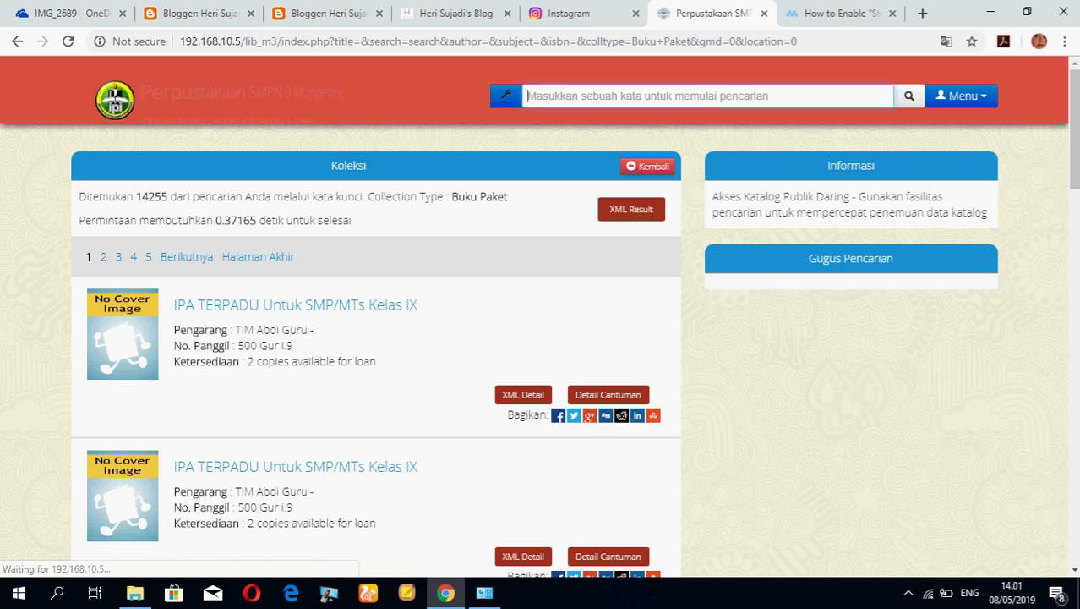
Scroll through the Buku Paket catalogue results, which list 14255 titles.
scroll(609, 326, "down", 1)
scroll(609, 325, "up", 1)
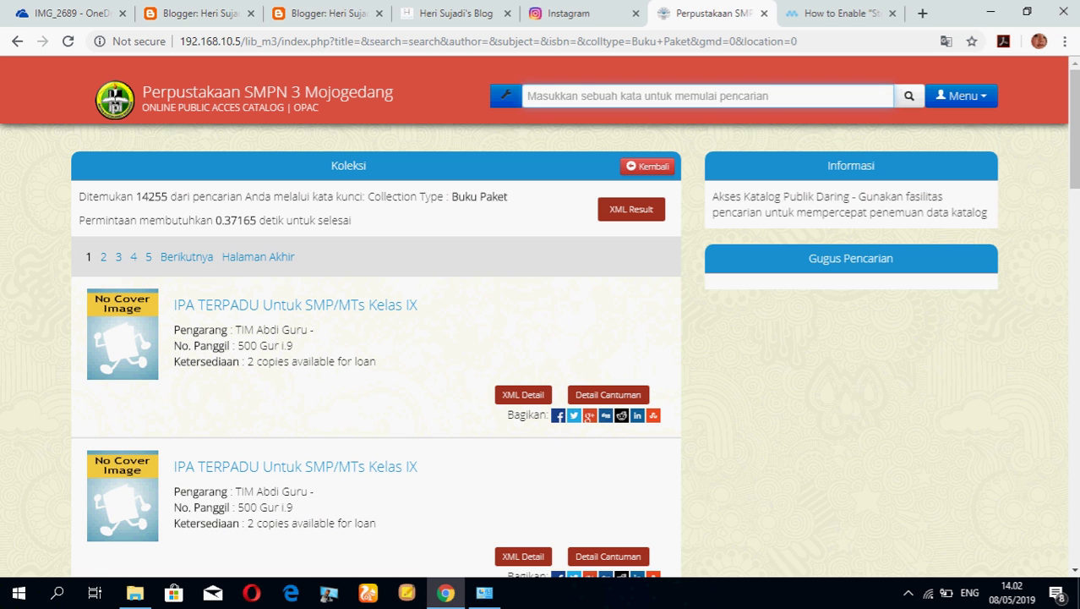
Go back to the Perpustakaan SMPN 3 Mojogedang OPAC home page and focus its search box.
left_click(648, 166)
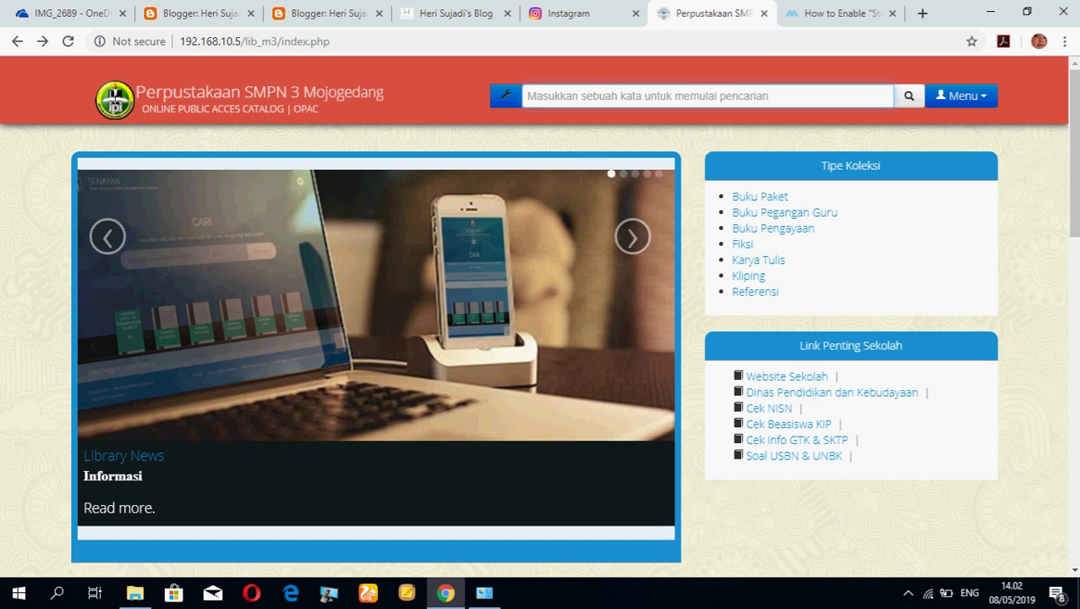
scroll(375, 351, "down", 6)
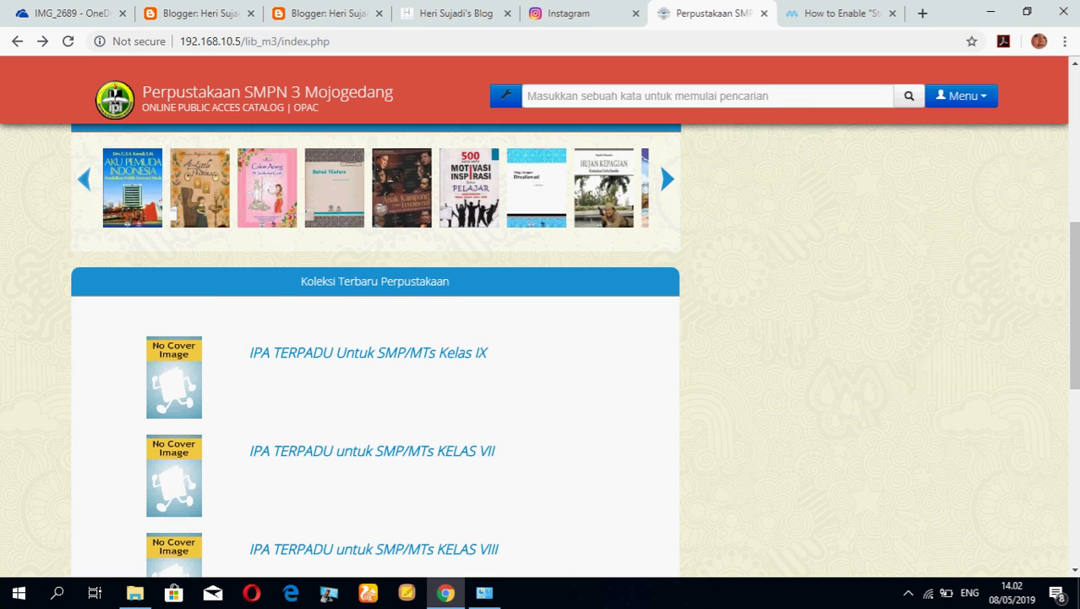
scroll(375, 351, "up", 2)
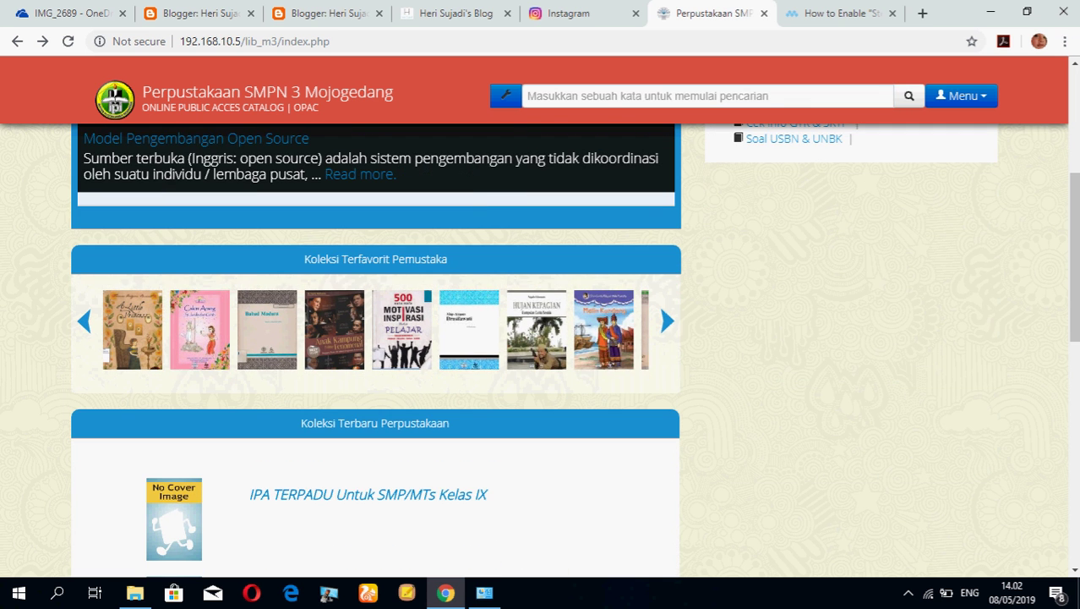
scroll(374, 350, "up", 4)
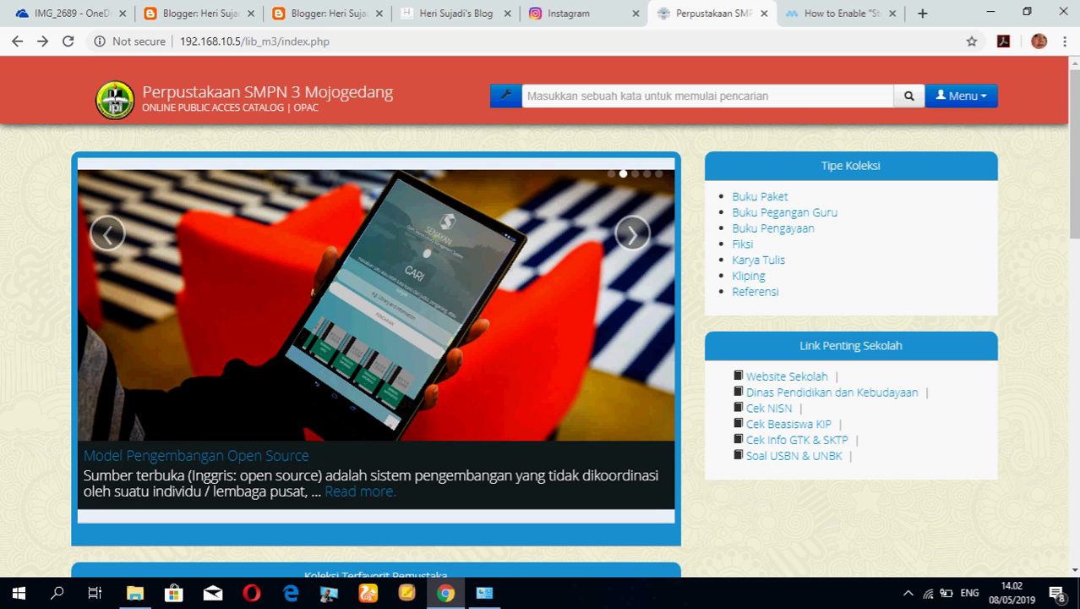
left_click(527, 95)
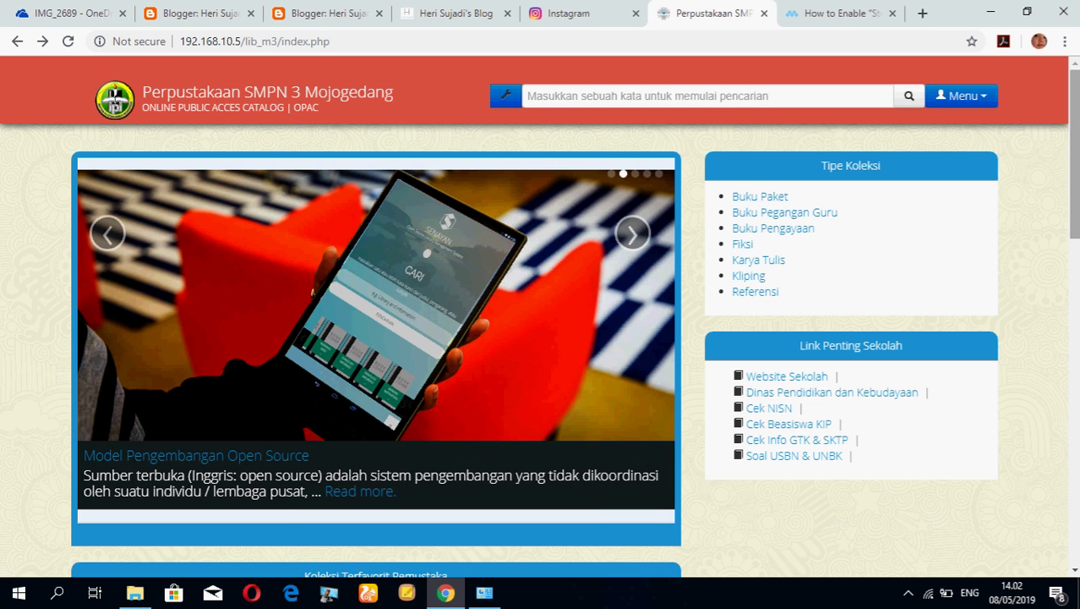
Log in as staff user admin through Menu > Login Petugas.
left_click(961, 96)
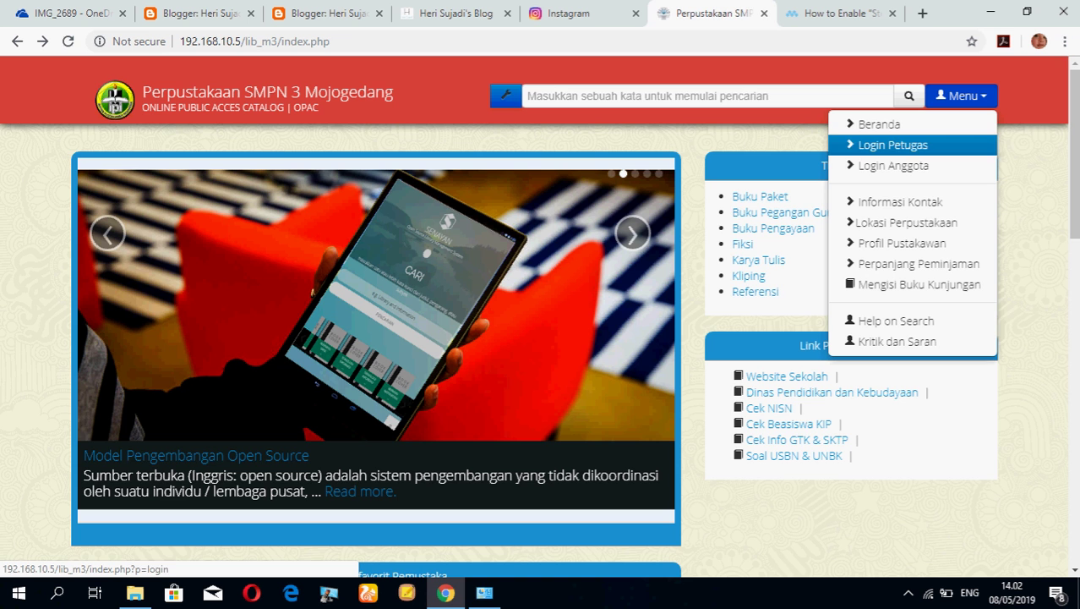
left_click(892, 144)
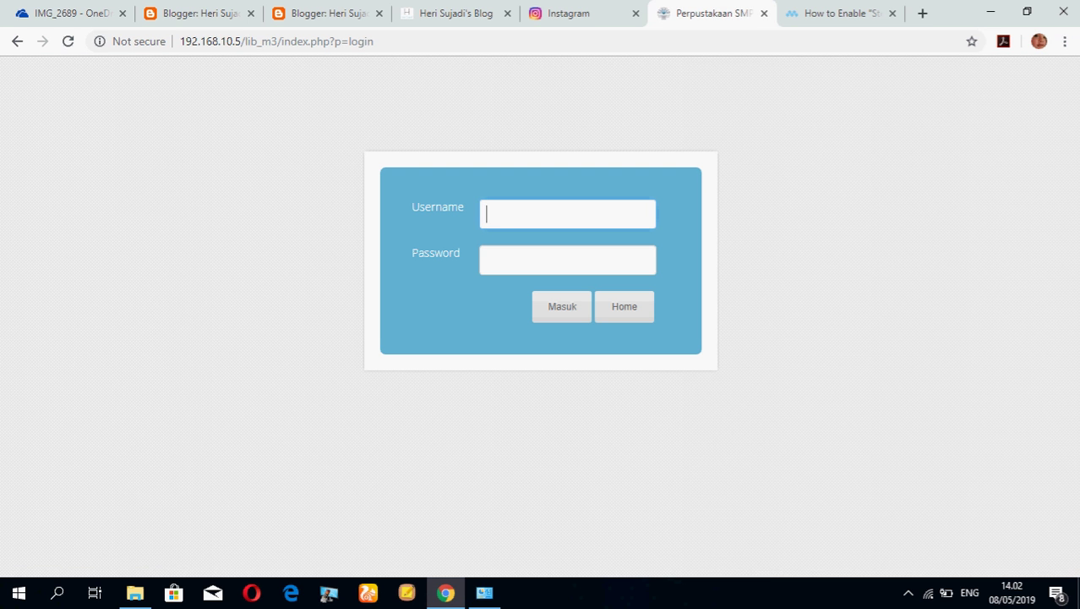
type("admin")
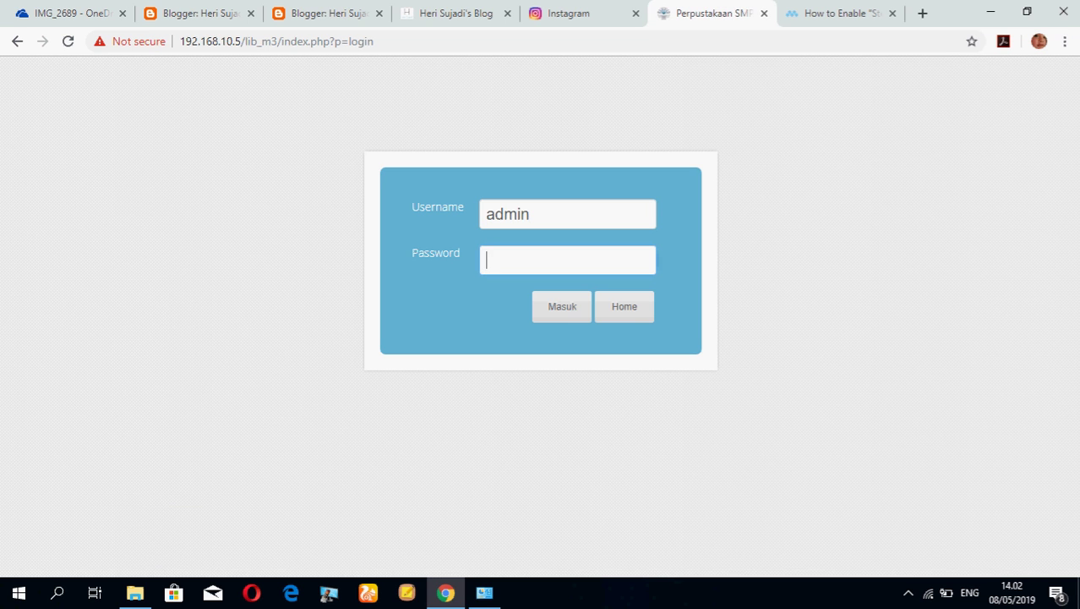
type("••••••")
key("Tab")
key("Return")
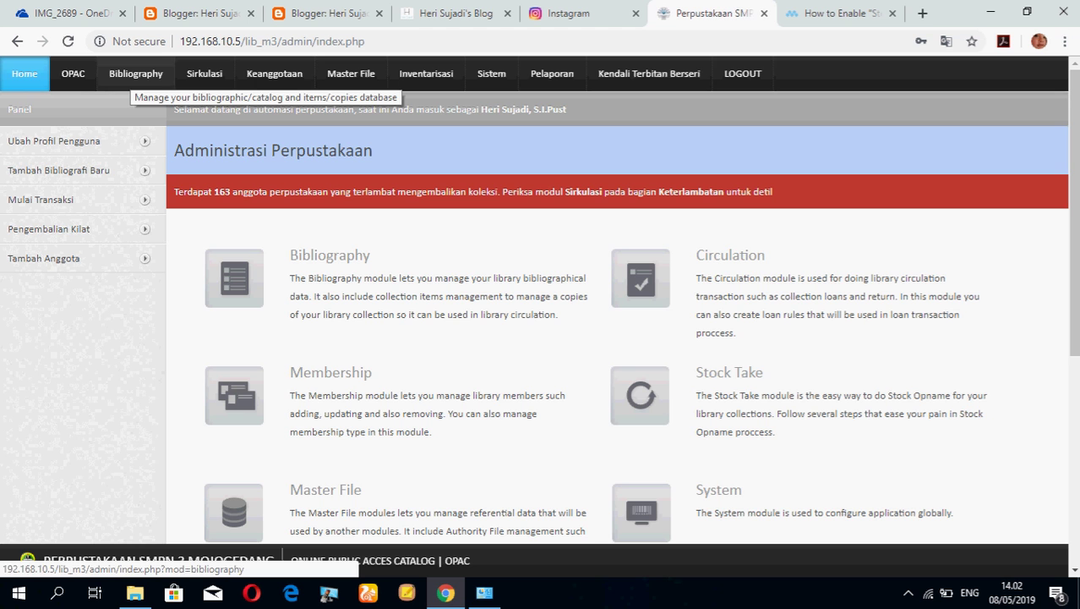
Open the Bibliography module, look over its list, and start a new bibliography record.
left_click(136, 76)
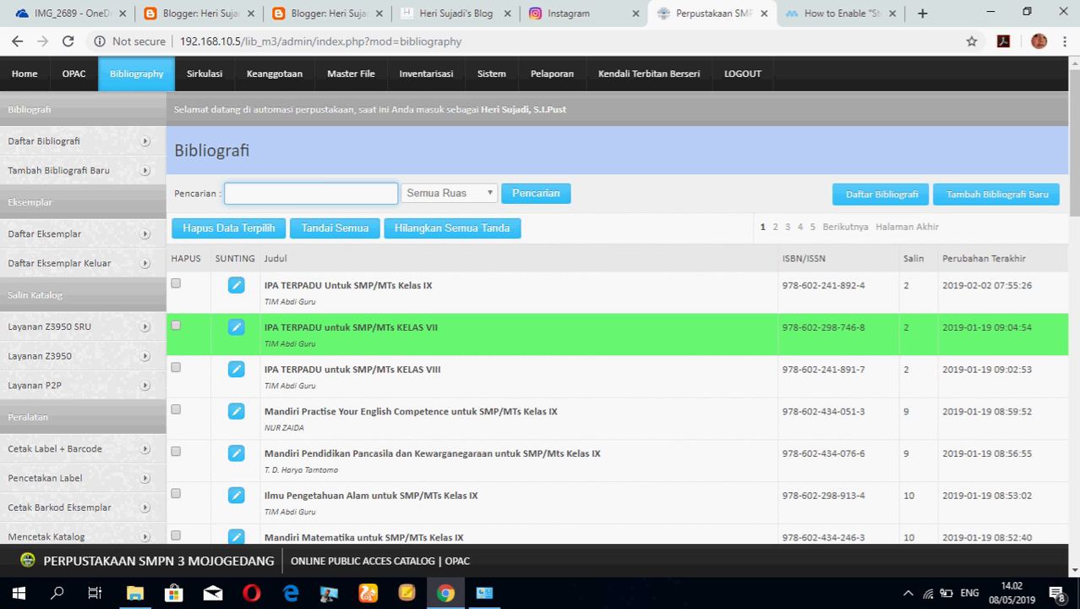
scroll(541, 330, "down", 7)
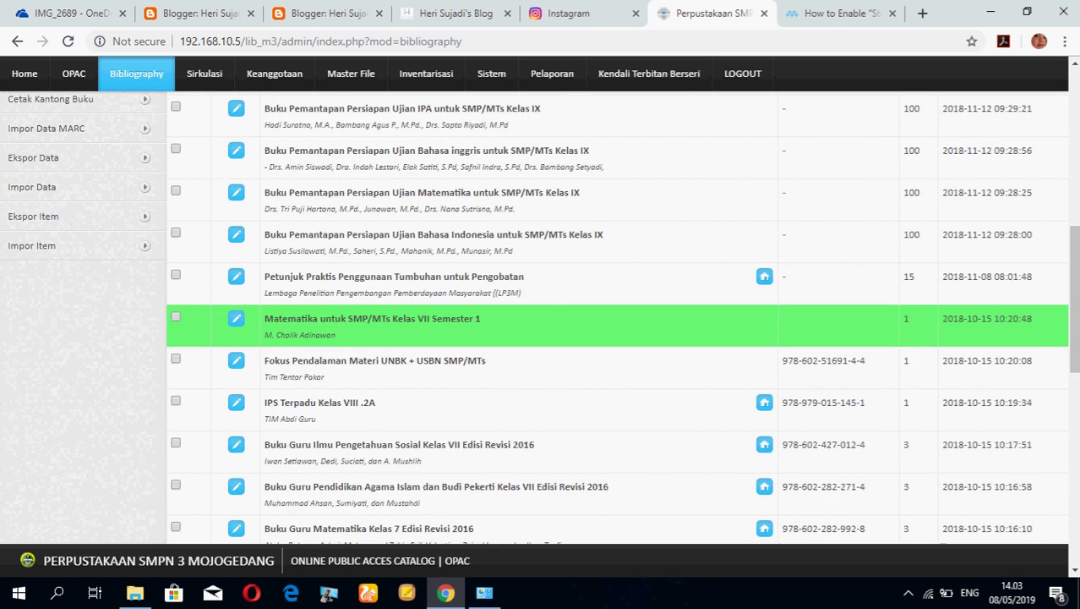
scroll(541, 330, "up", 10)
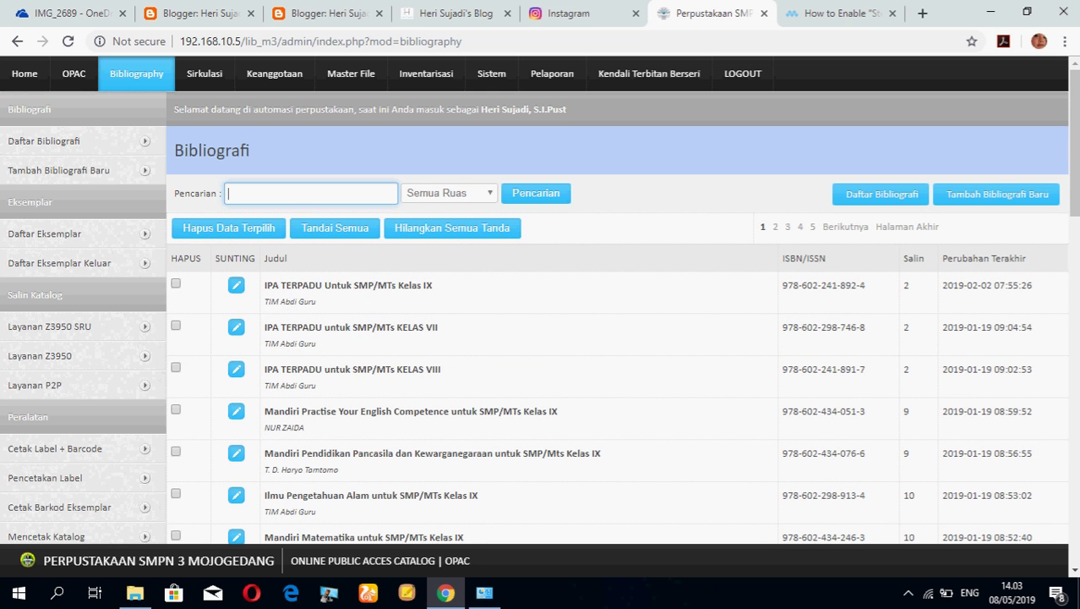
left_click(997, 194)
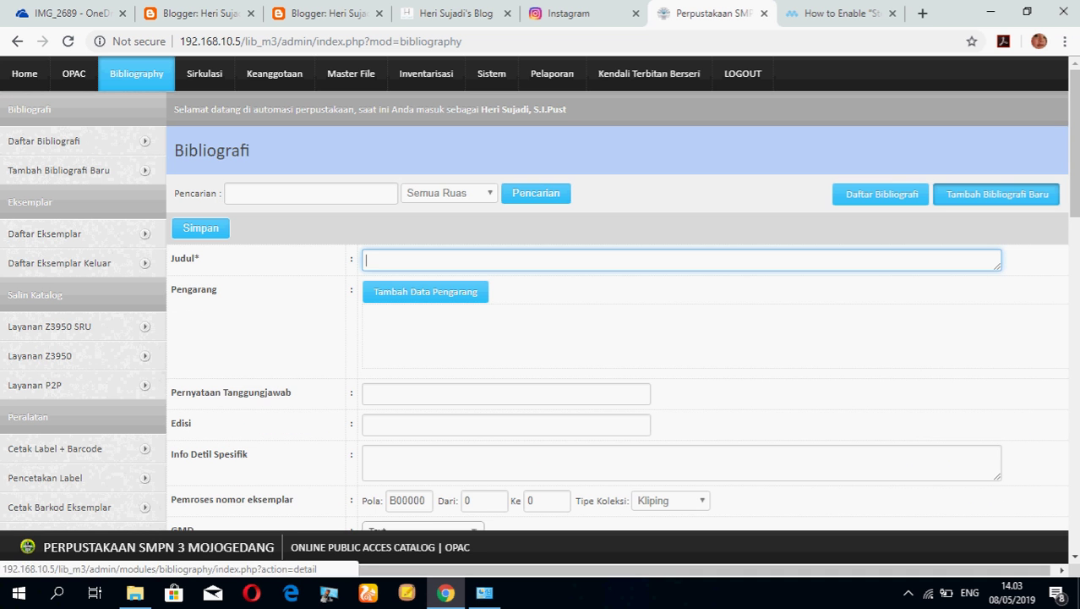
Replace copy-number pattern B00000 with IPA-7-1, numbering copies from 01 to 170.
scroll(203, 253, "down", 2)
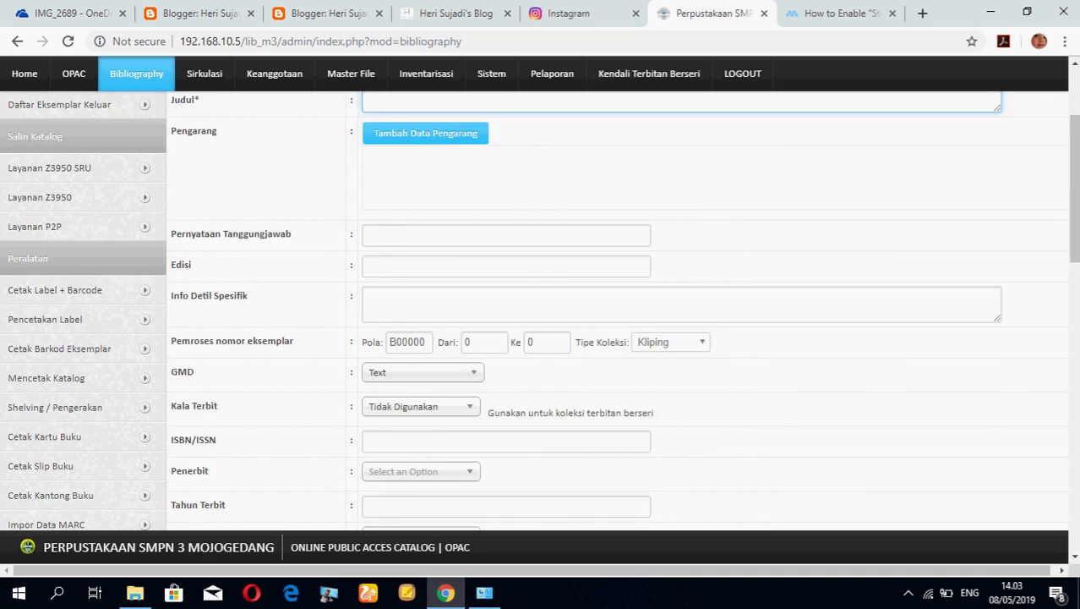
scroll(203, 254, "down", 2)
scroll(203, 254, "up", 1)
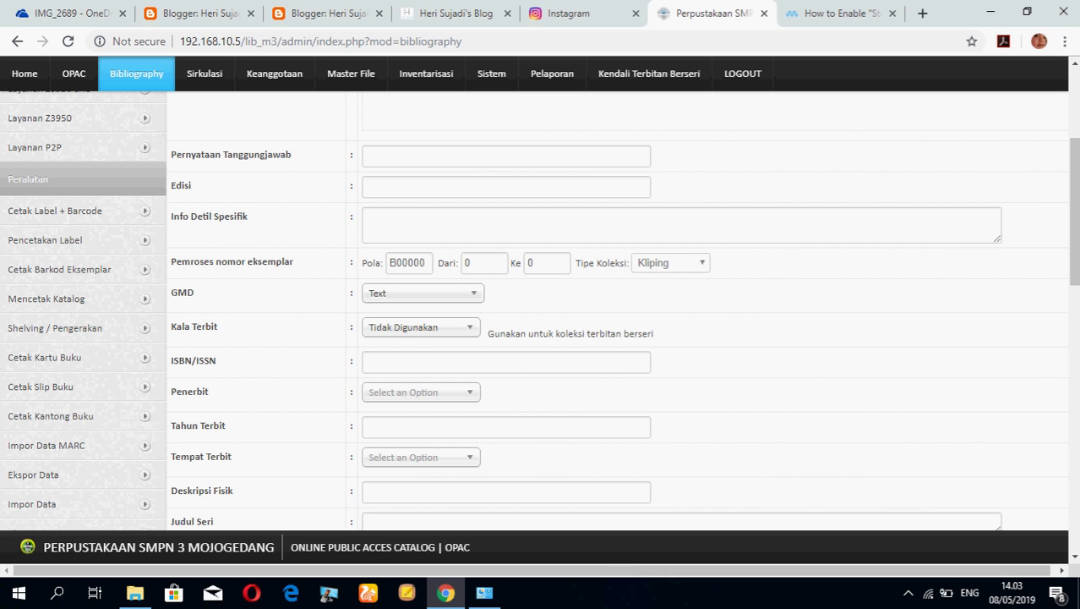
left_click_drag(388, 263, 426, 263)
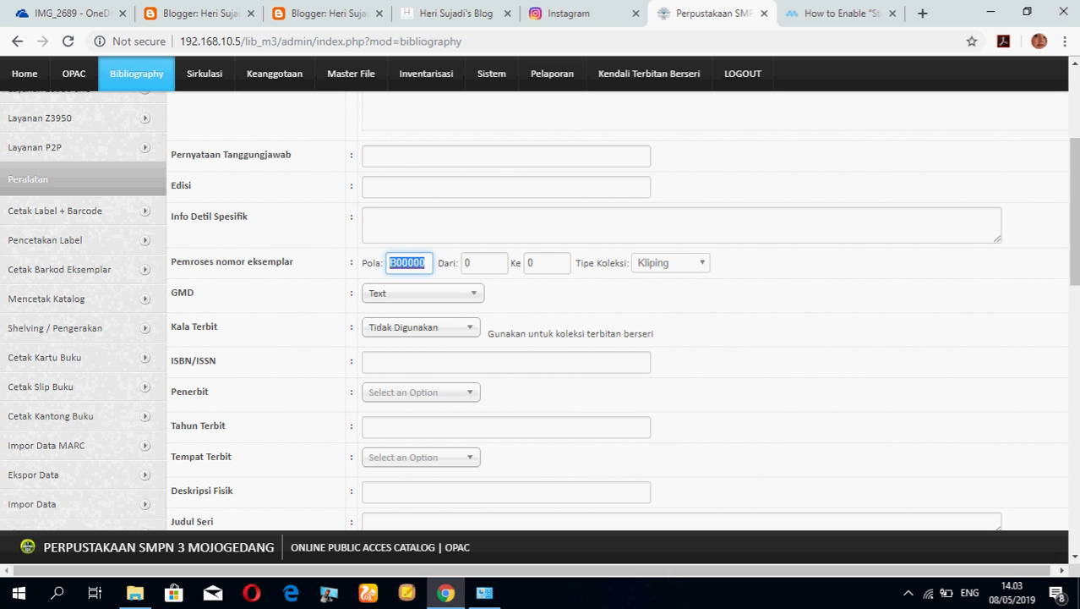
key("BackSpace")
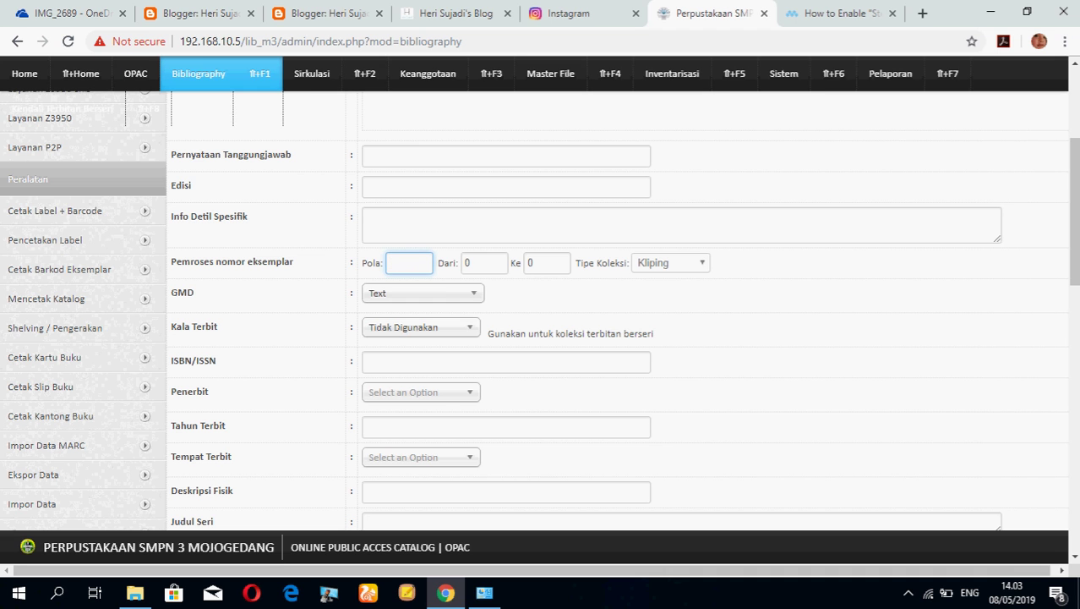
type("IPA")
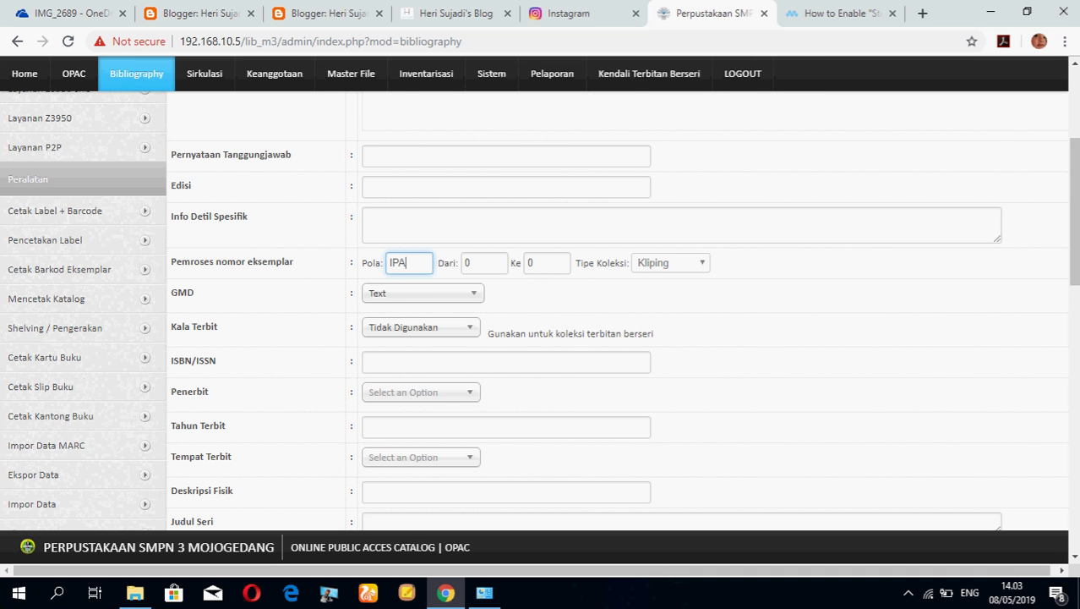
key("shift")
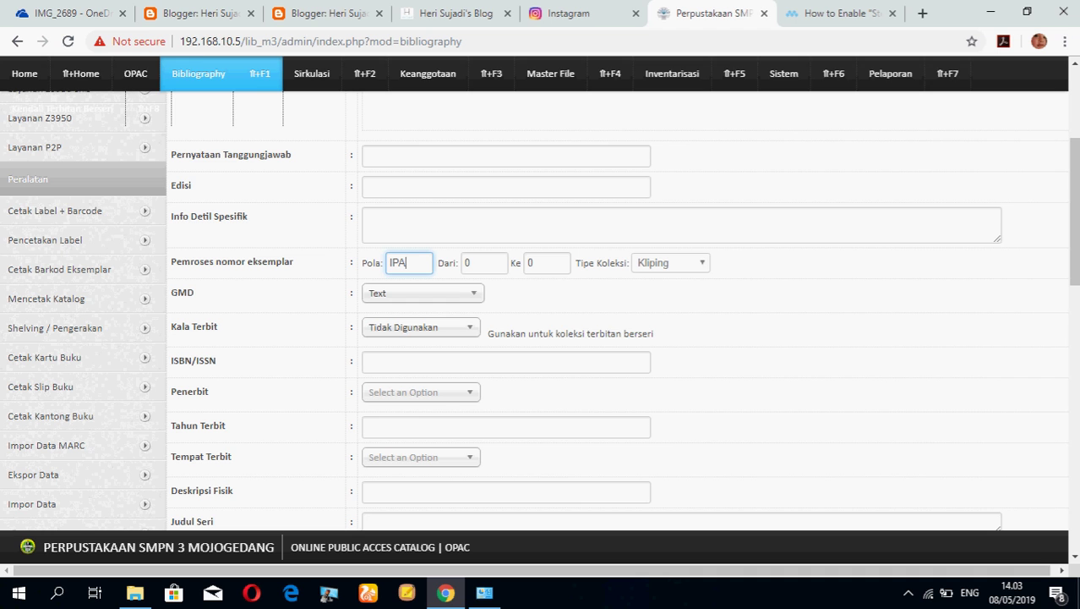
type("-7")
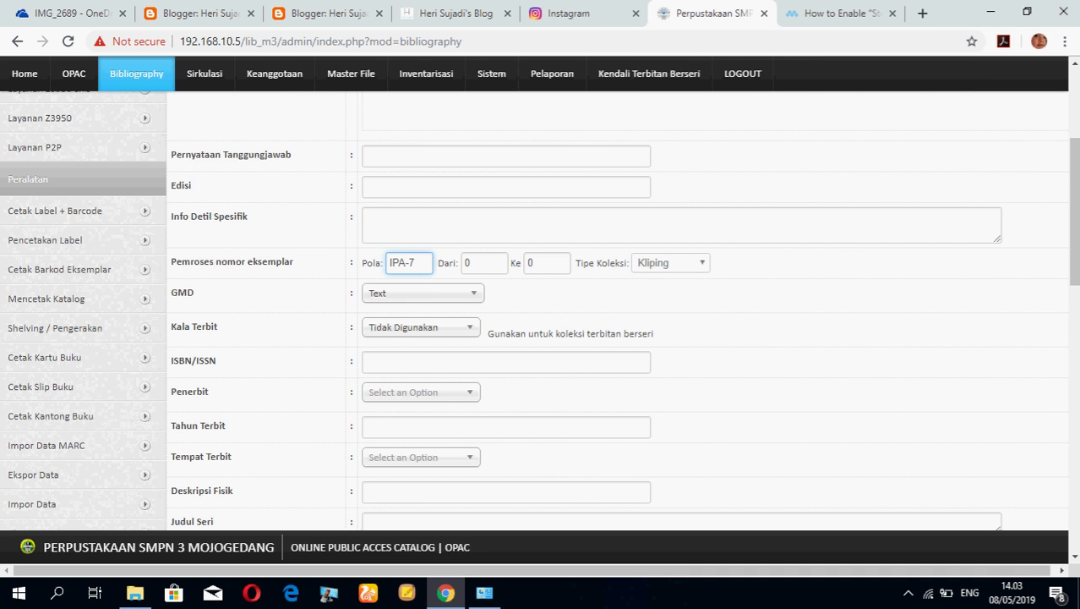
type("-1")
key("Tab")
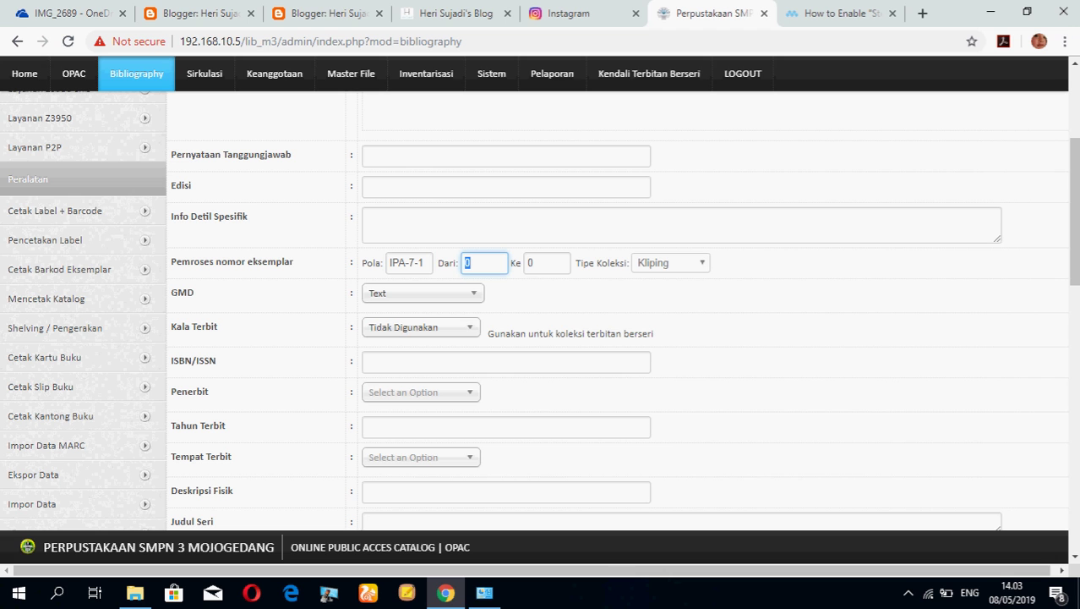
type("01")
key("Tab")
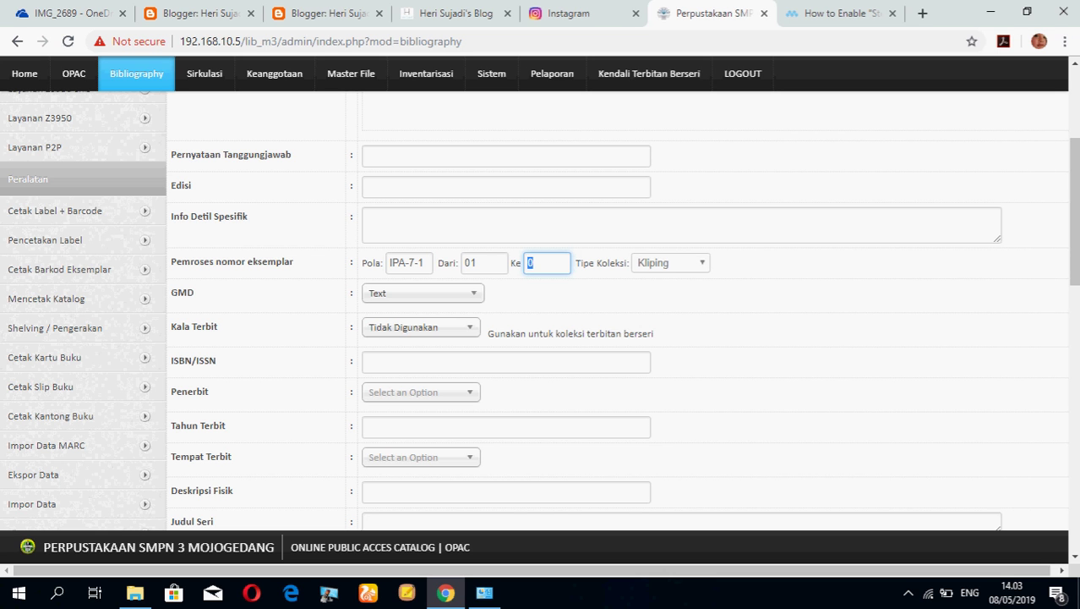
type("170")
Choose Buku Paket as the collection type for the generated copies.
key("ctrl+a")
left_click(429, 263)
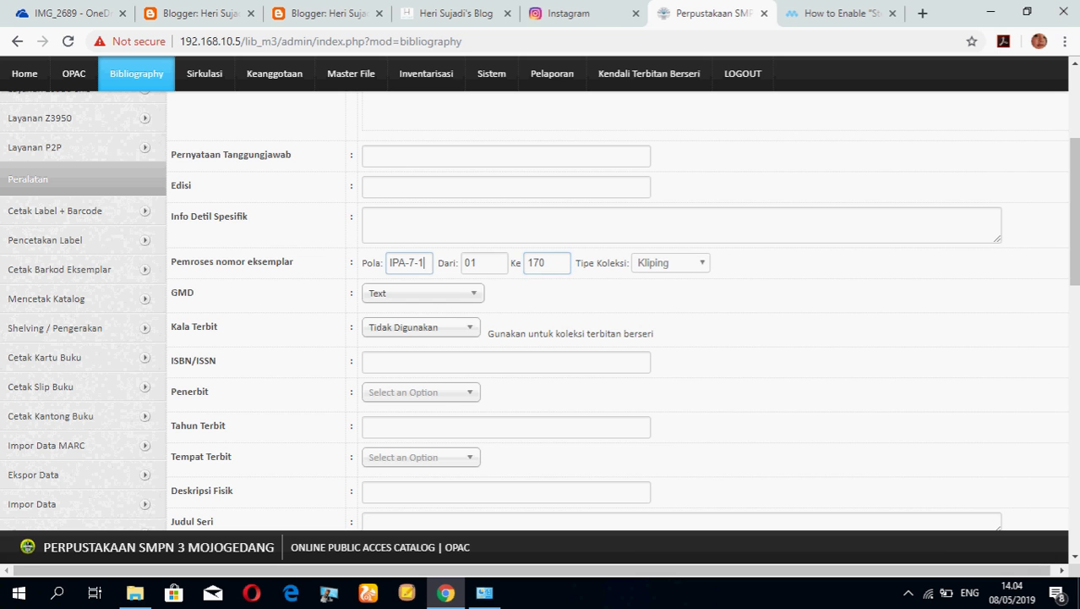
left_click(481, 263)
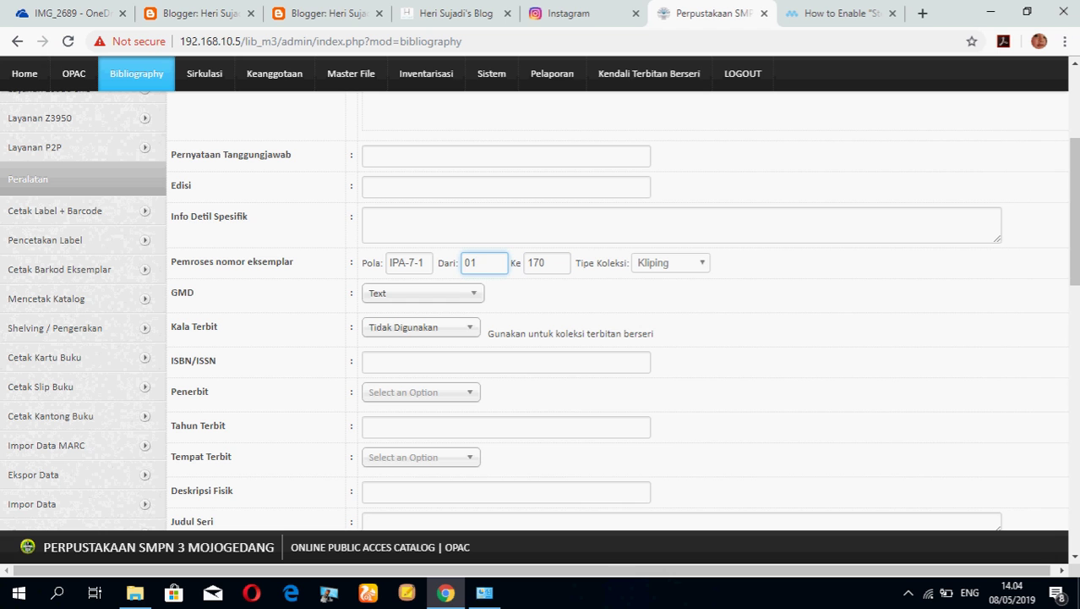
key("shift+Tab")
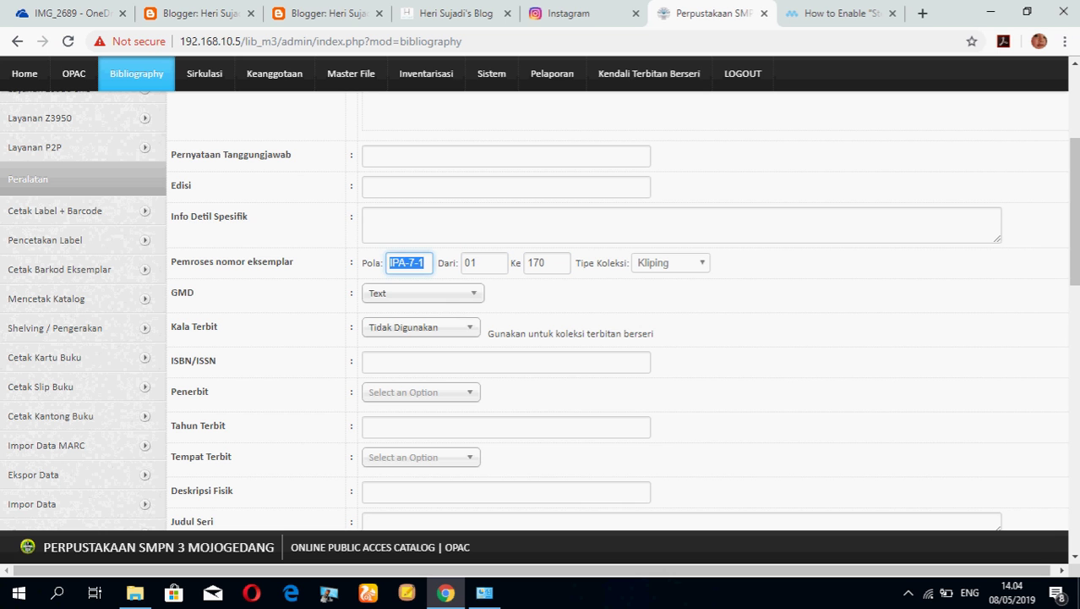
key("End")
left_click(671, 263)
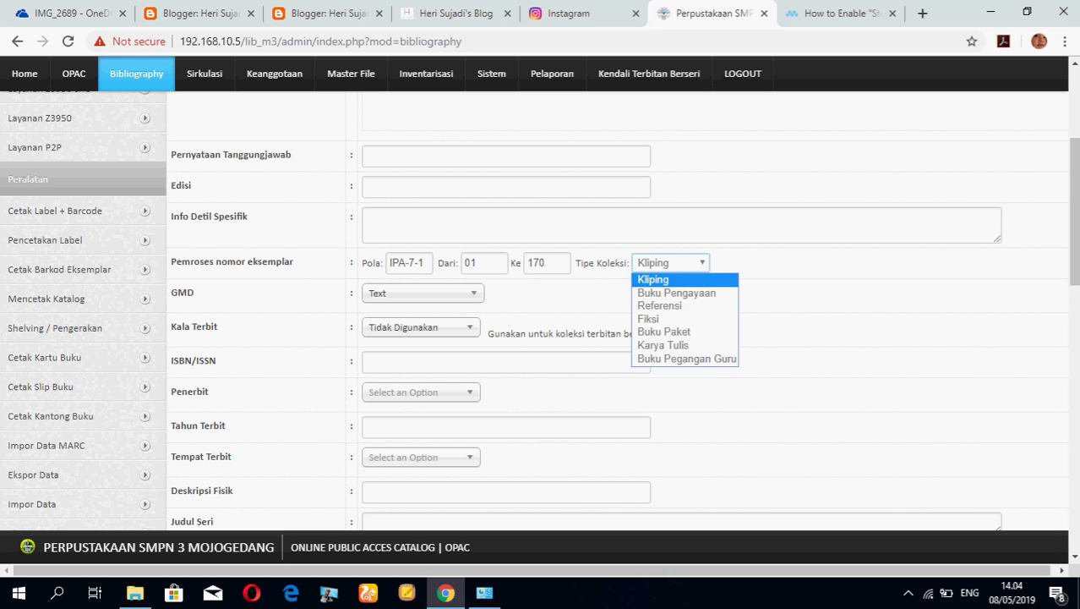
key("Down")
key("Down")
key("Down")
key("Down")
key("Return")
left_click(423, 263)
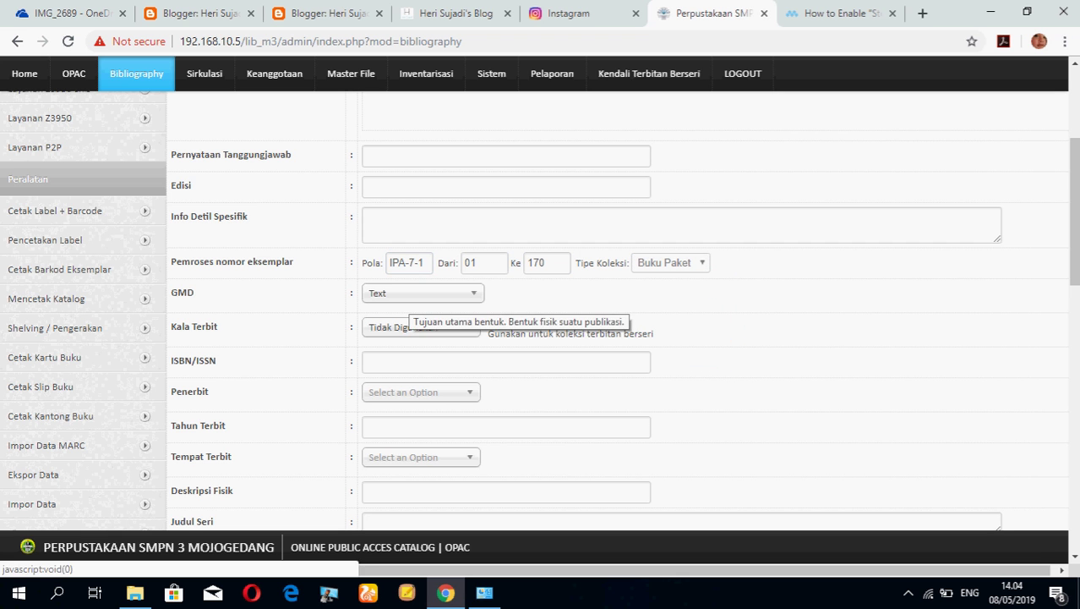
scroll(414, 317, "up", 3)
left_click(508, 260)
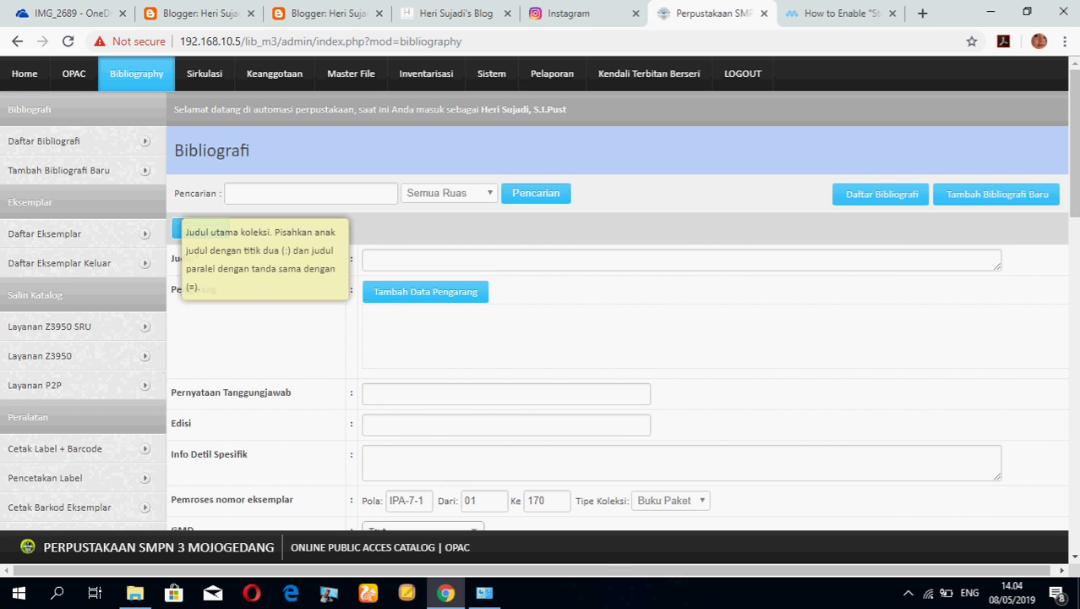
scroll(592, 338, "down", 1)
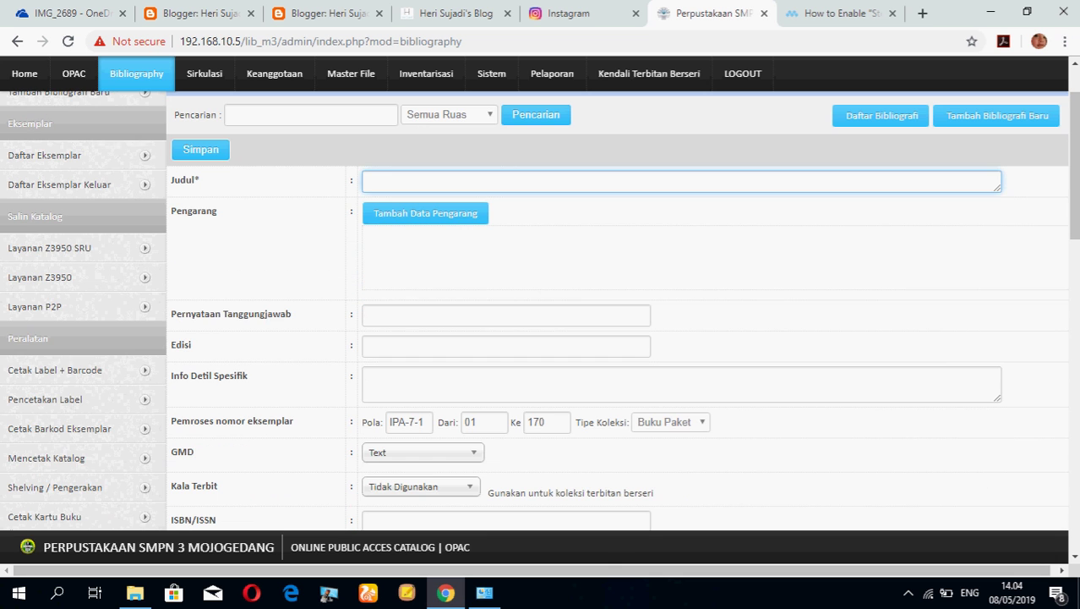
scroll(592, 338, "down", 1)
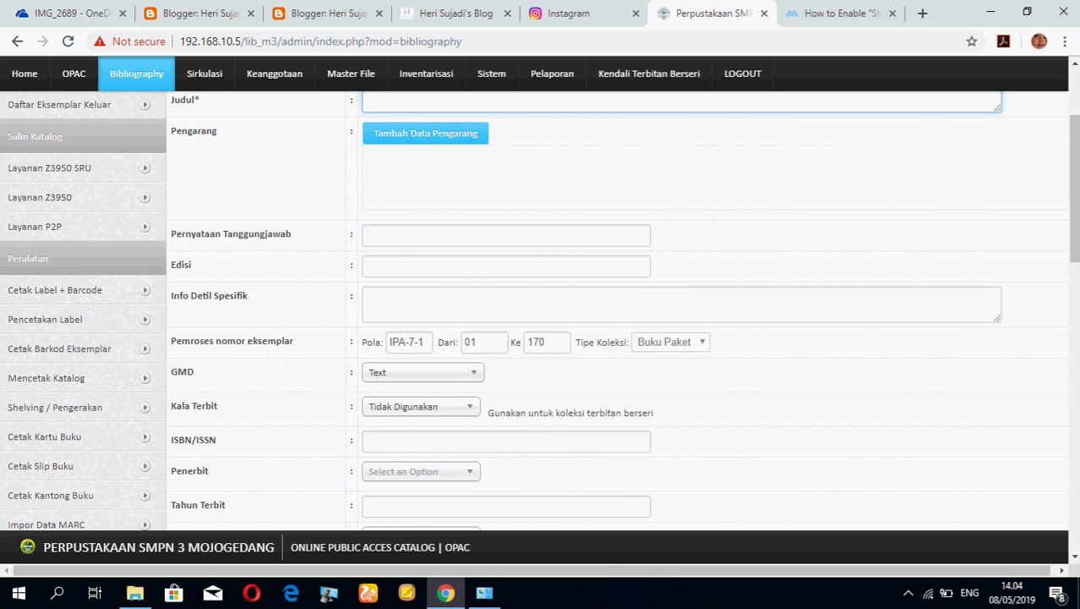
scroll(592, 338, "down", 1)
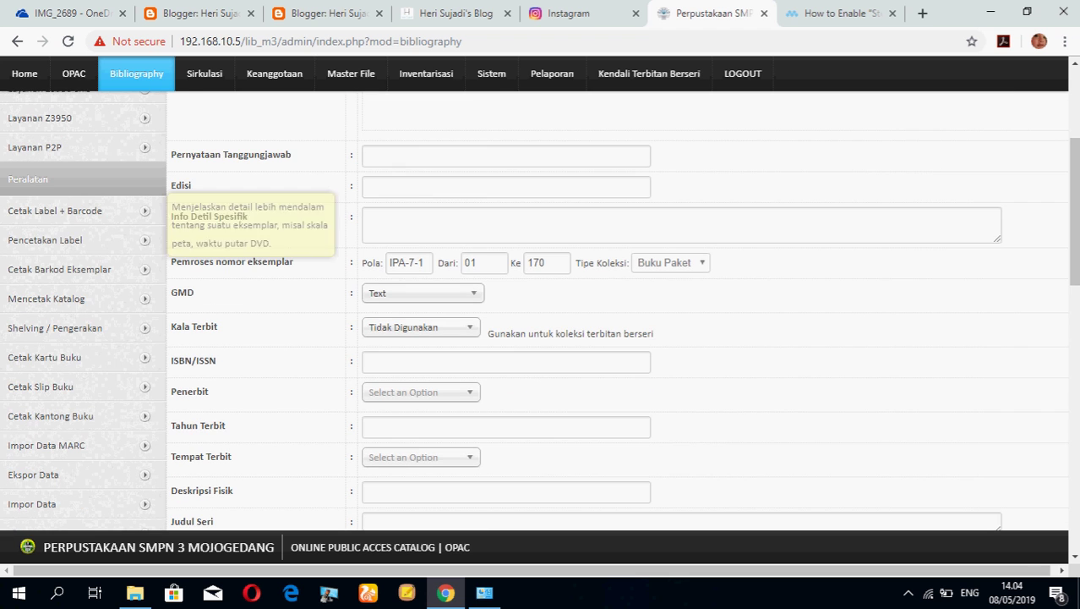
left_click(507, 362)
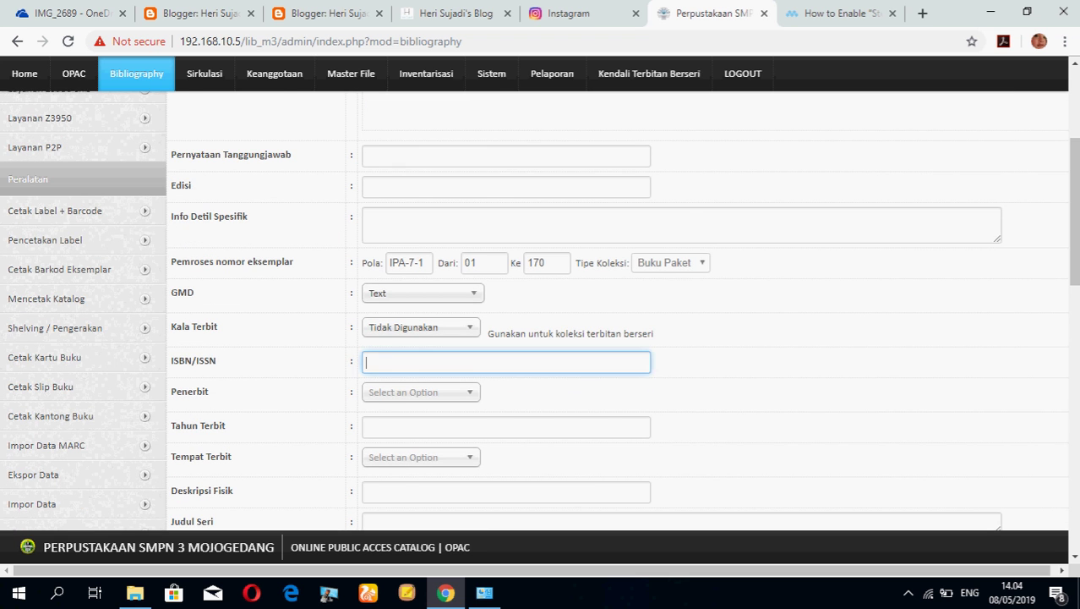
scroll(592, 338, "down", 1)
scroll(288, 338, "down", 2)
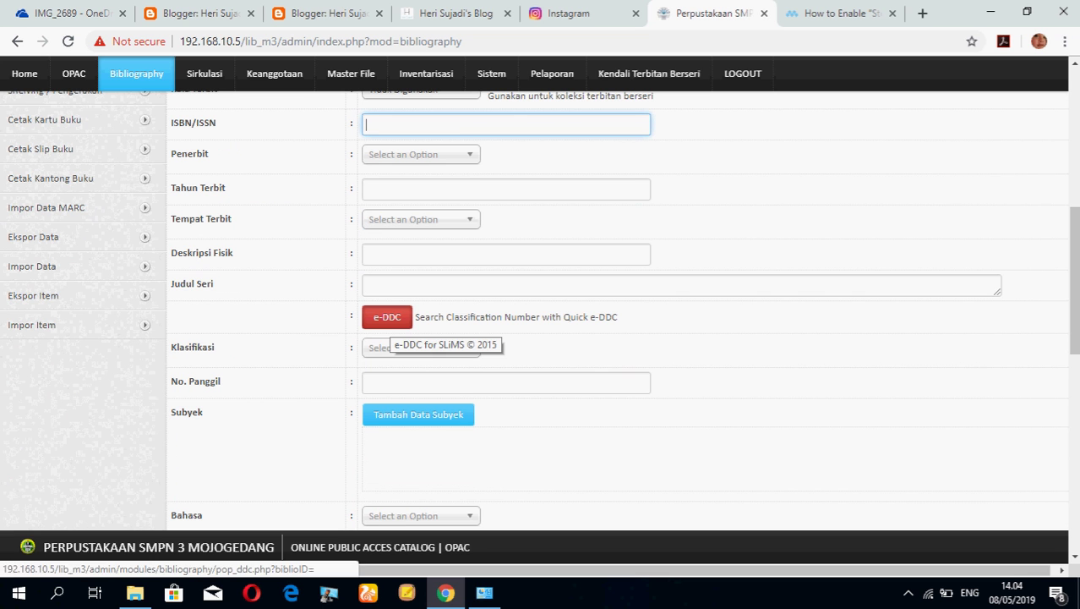
left_click(387, 319)
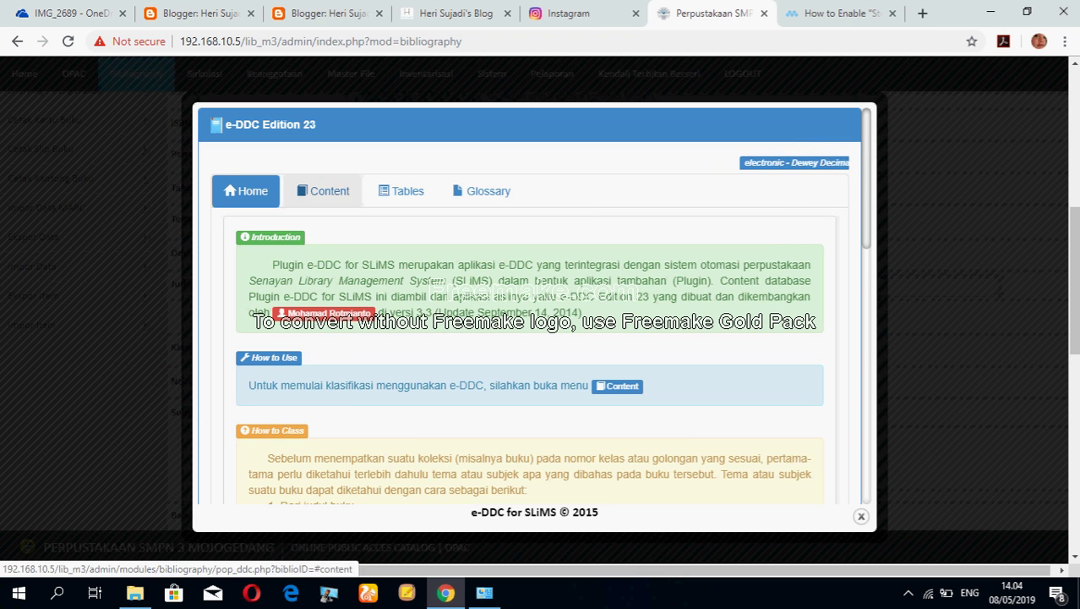
left_click(323, 190)
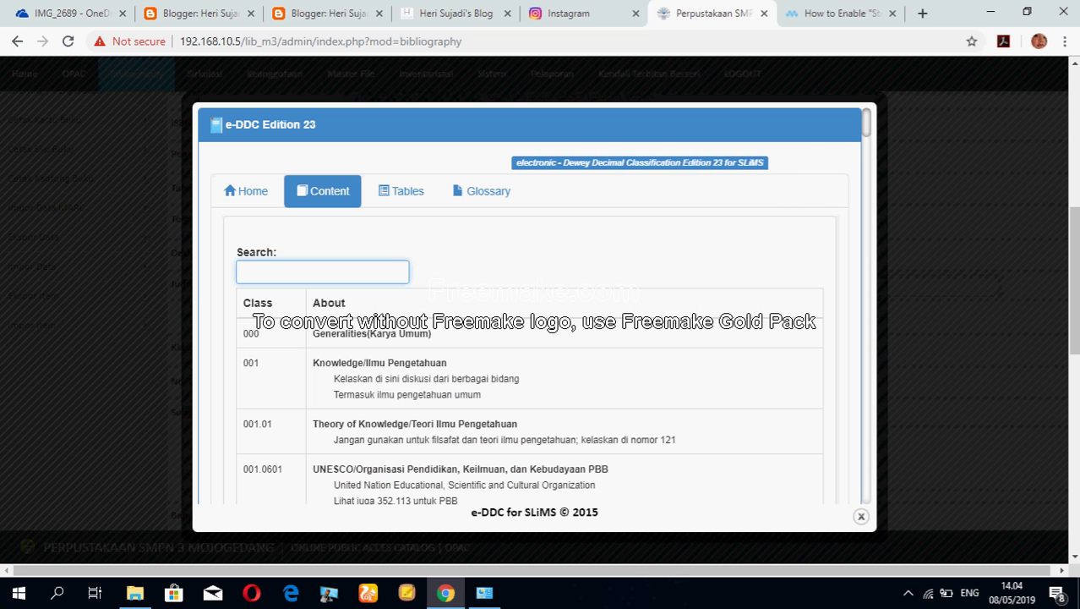
key("Escape")
scroll(617, 313, "down", 8)
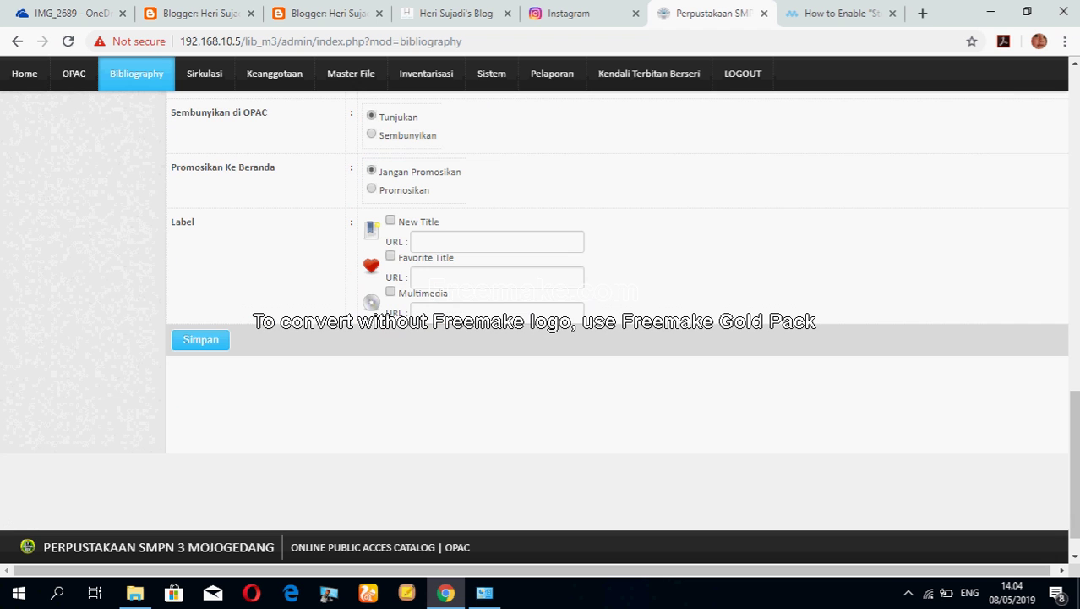
left_click(200, 339)
left_click(201, 339)
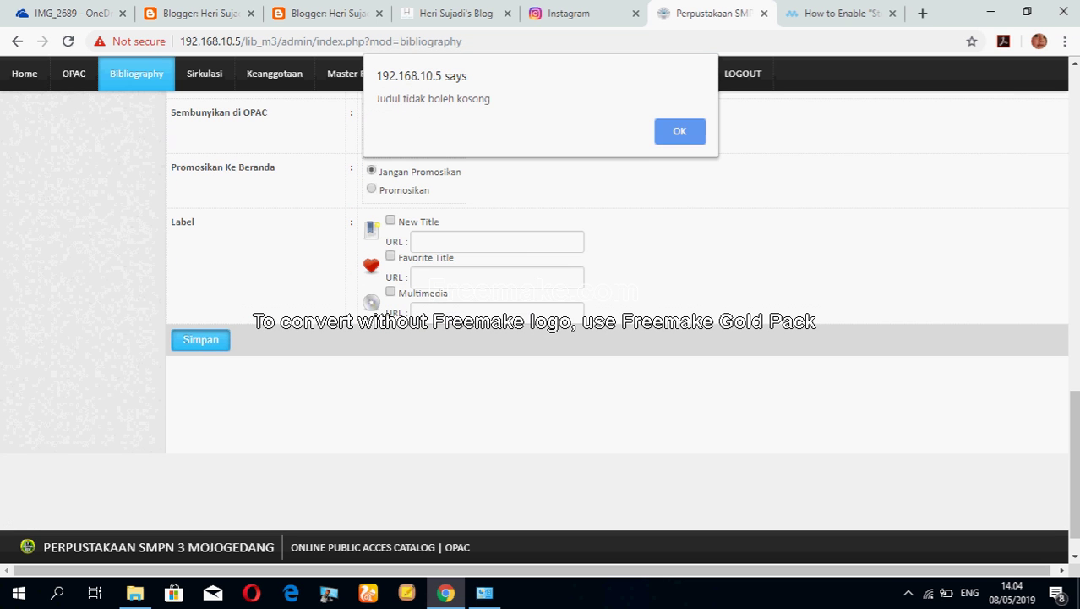
key("Return")
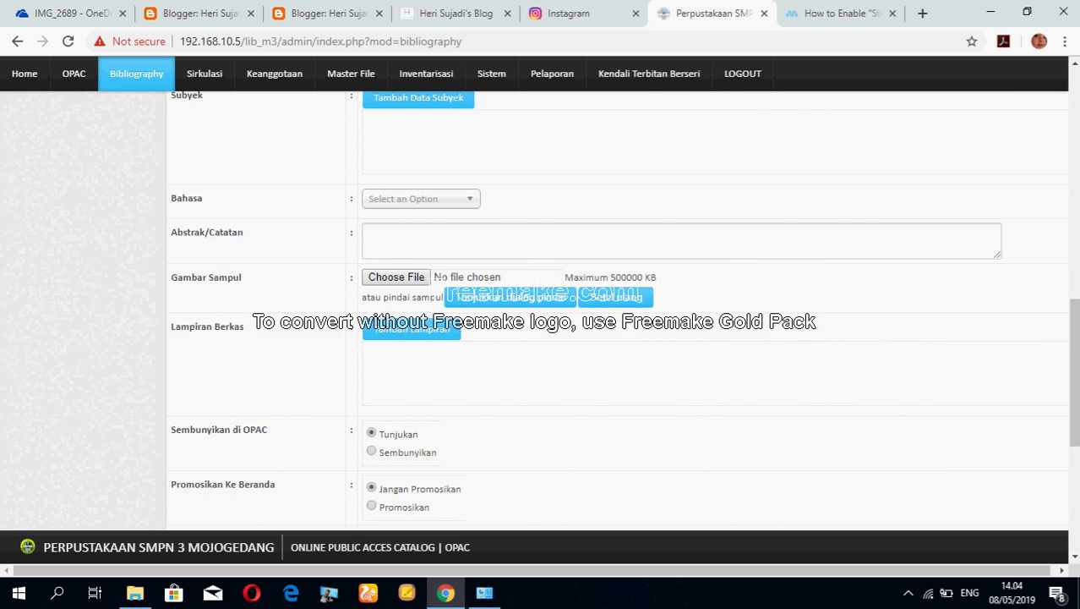
scroll(51, 233, "up", 2)
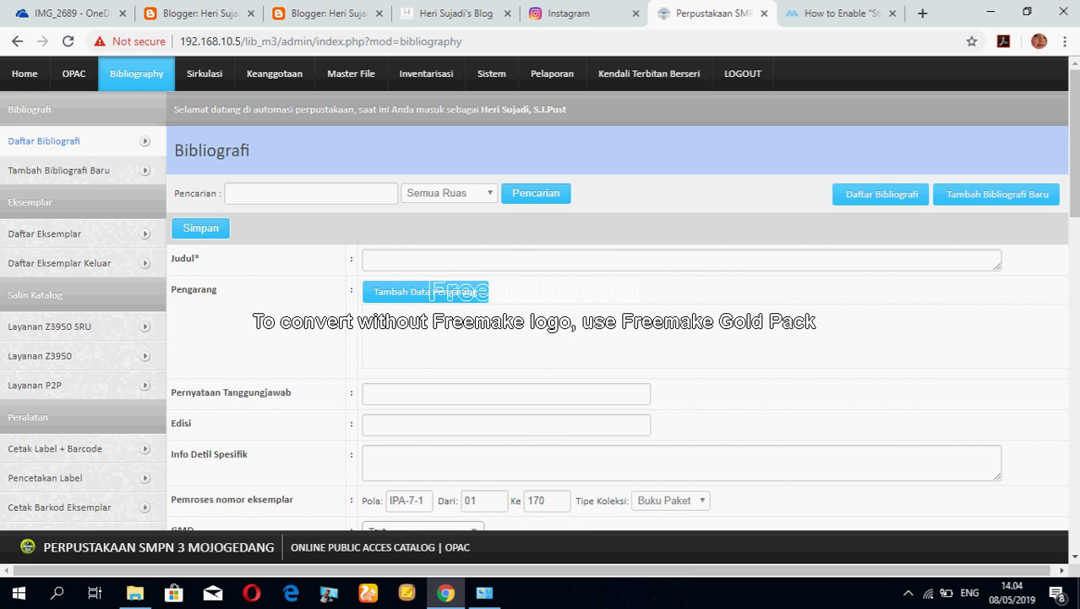
Open the Buku Pemantapan Persiapan Ujian IPA record for editing from Daftar Bibliografi.
left_click(44, 141)
scroll(541, 338, "down", 3)
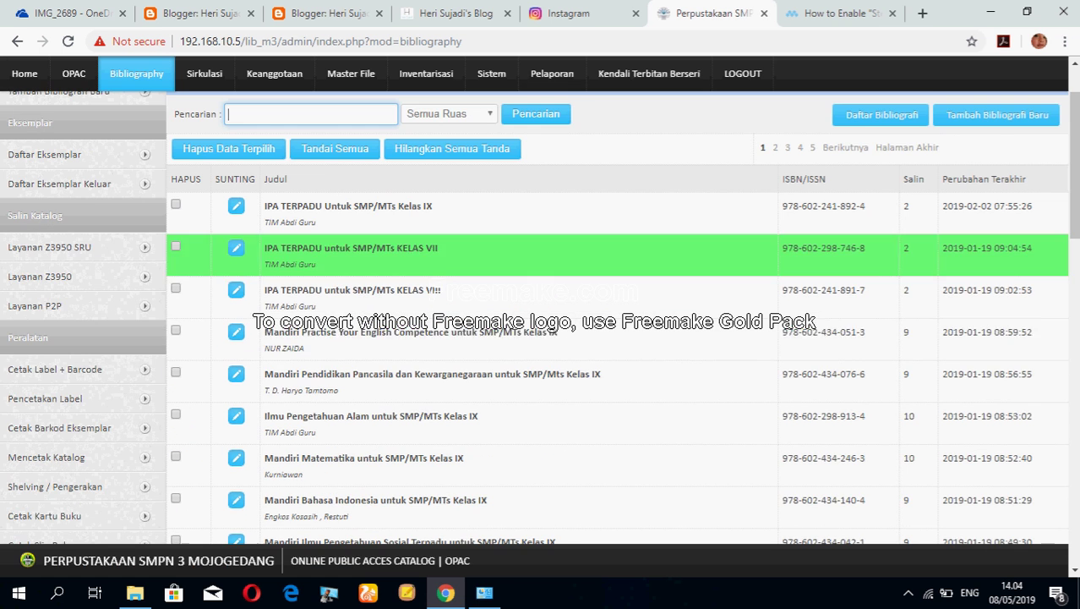
scroll(541, 346, "down", 1)
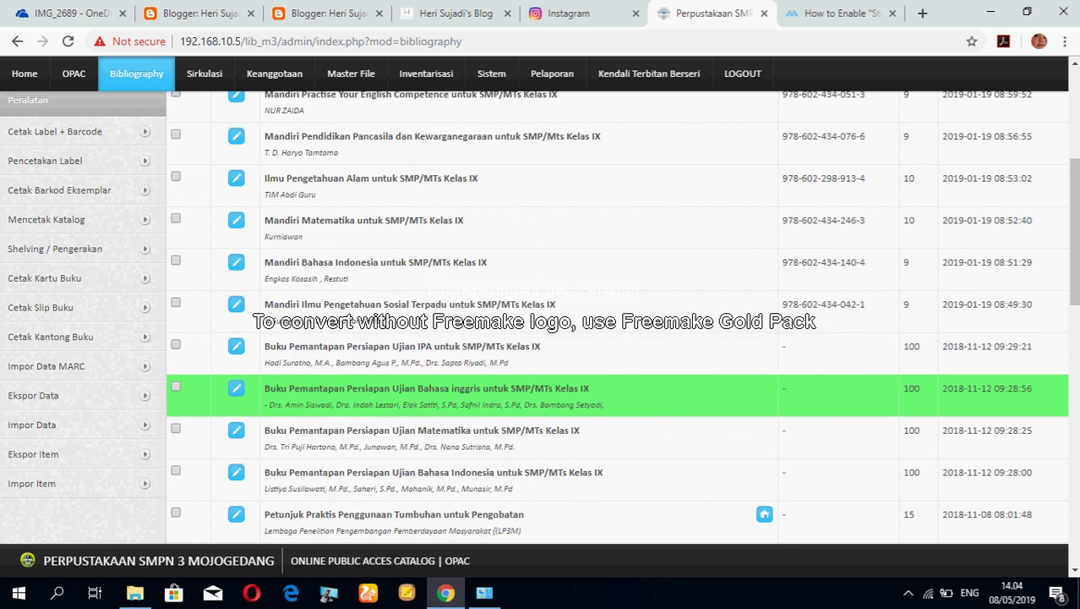
left_click(237, 348)
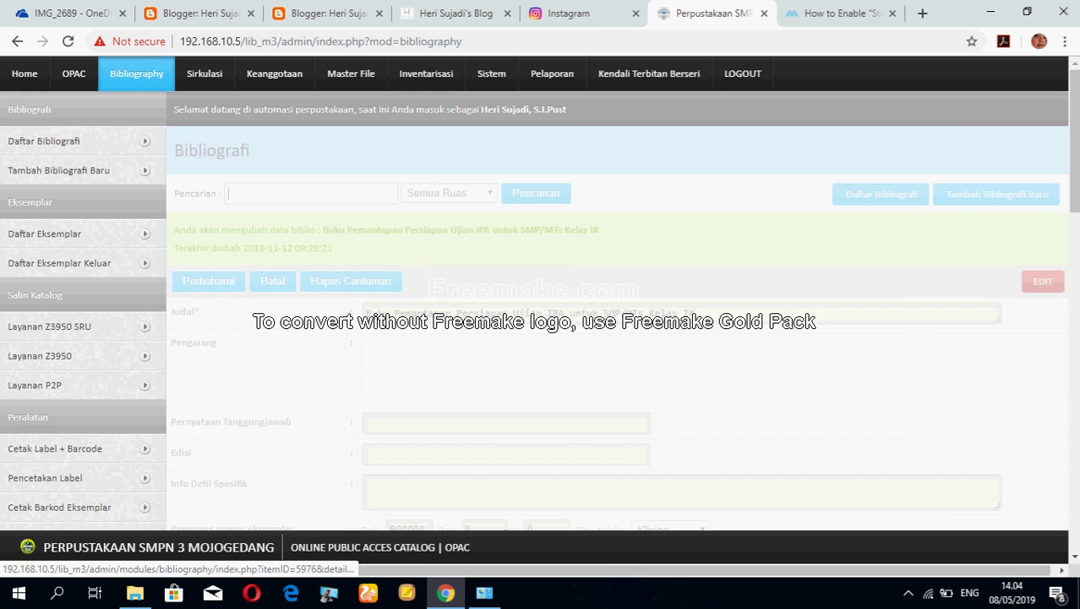
scroll(541, 321, "down", 2)
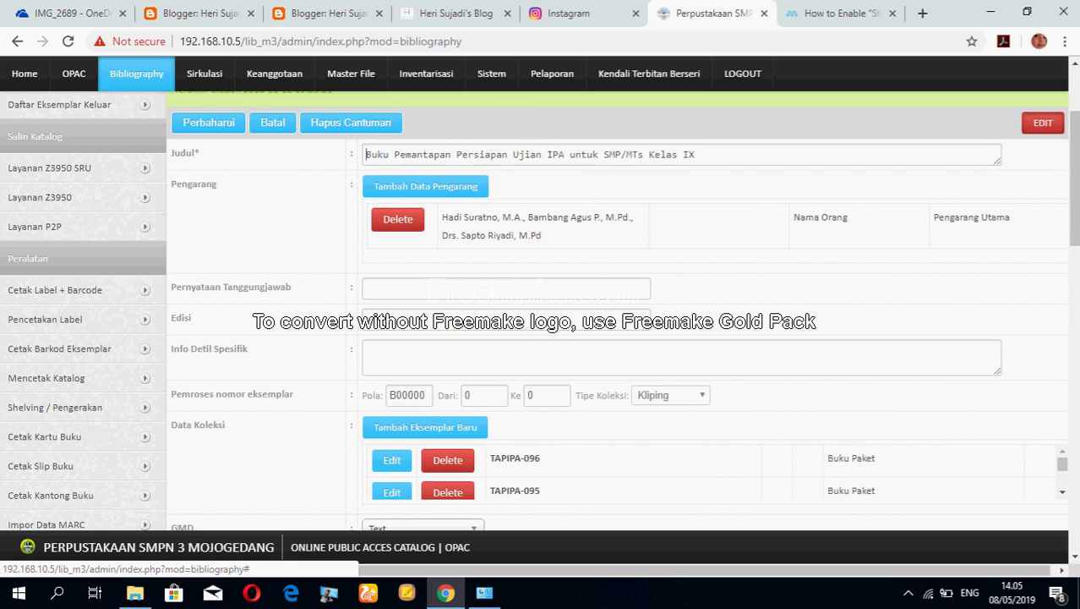
scroll(592, 389, "down", 2)
scroll(694, 393, "down", 5)
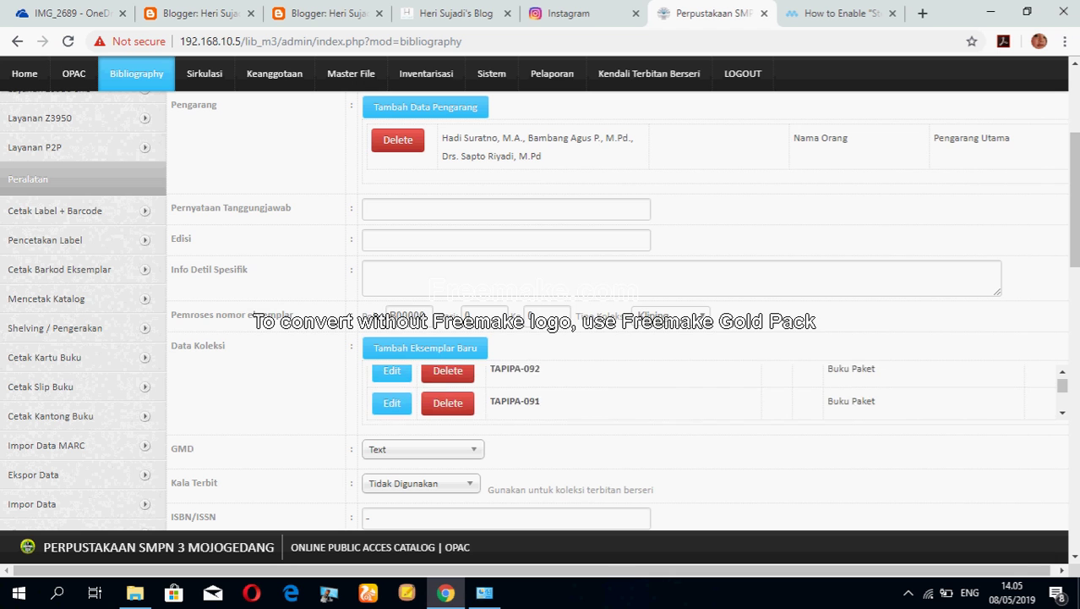
scroll(693, 393, "down", 5)
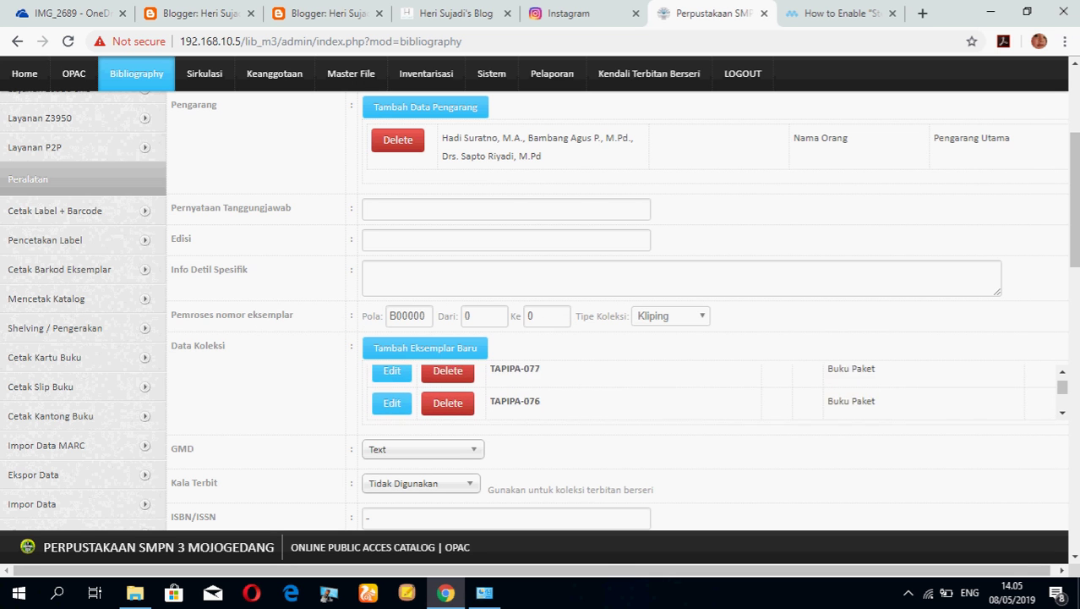
scroll(715, 393, "up", 10)
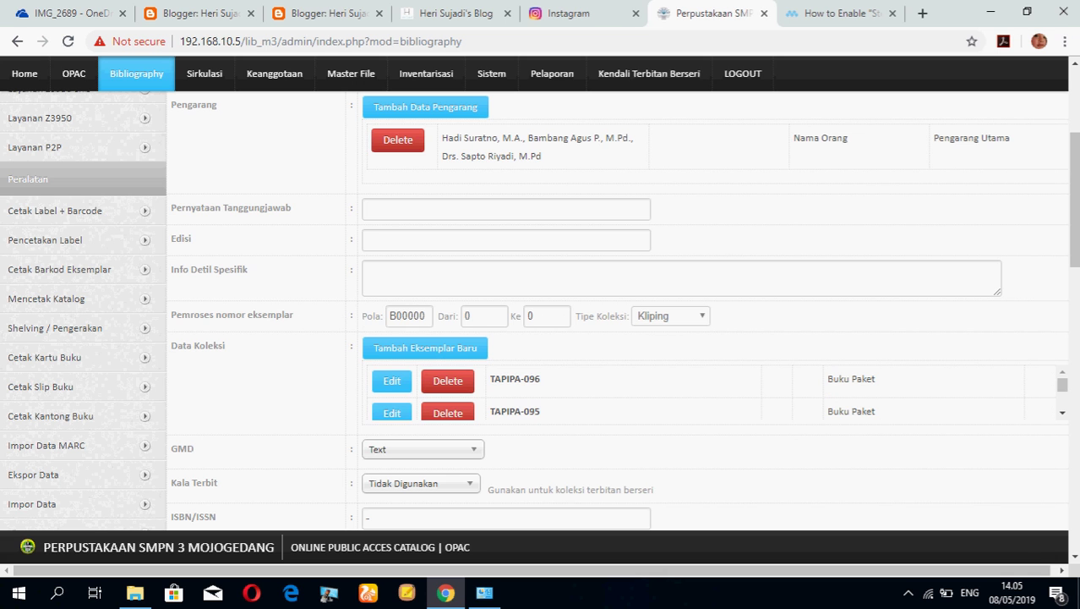
Copy the item code TAPIPA-096 from the record's Data Koleksi list.
left_click_drag(490, 379, 541, 378)
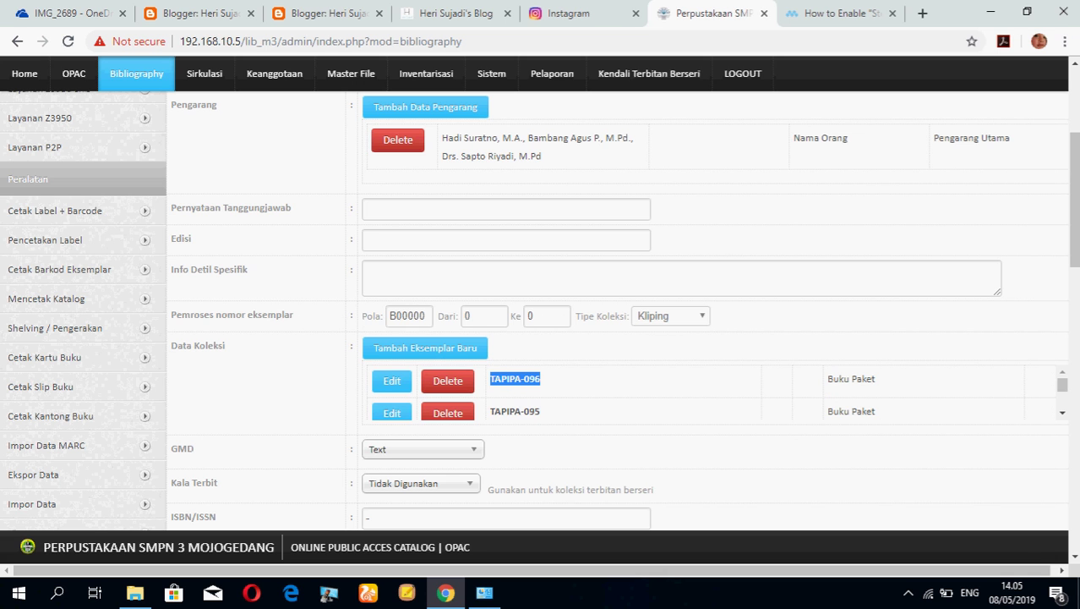
right_click(519, 380)
left_click(550, 391)
scroll(617, 338, "up", 3)
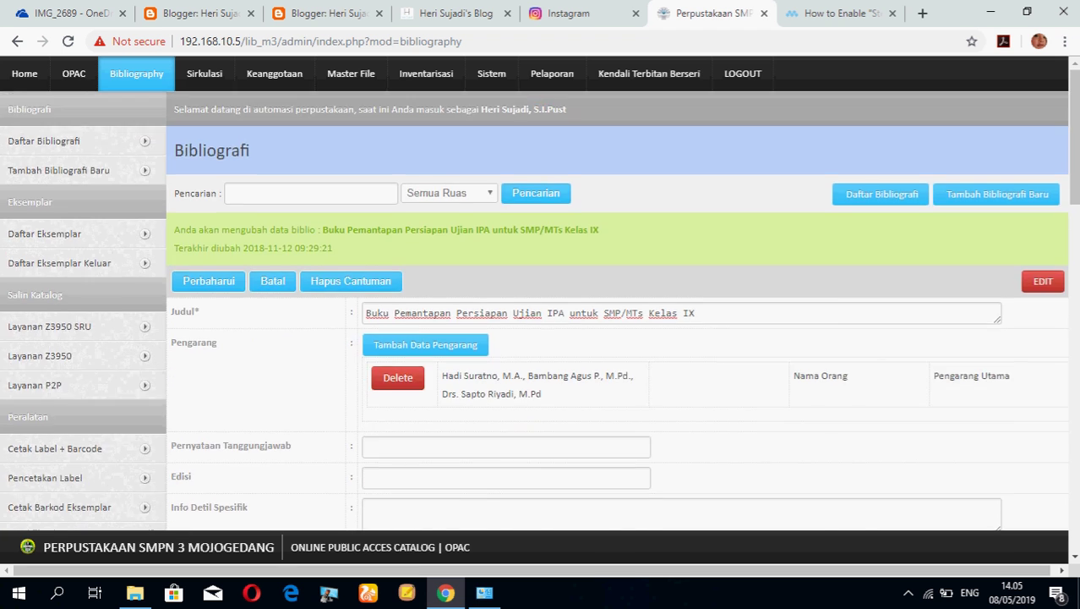
scroll(76, 271, "down", 2)
scroll(76, 271, "up", 2)
Search Daftar Eksemplar for the pasted keyword TAPIPA-.
left_click(44, 234)
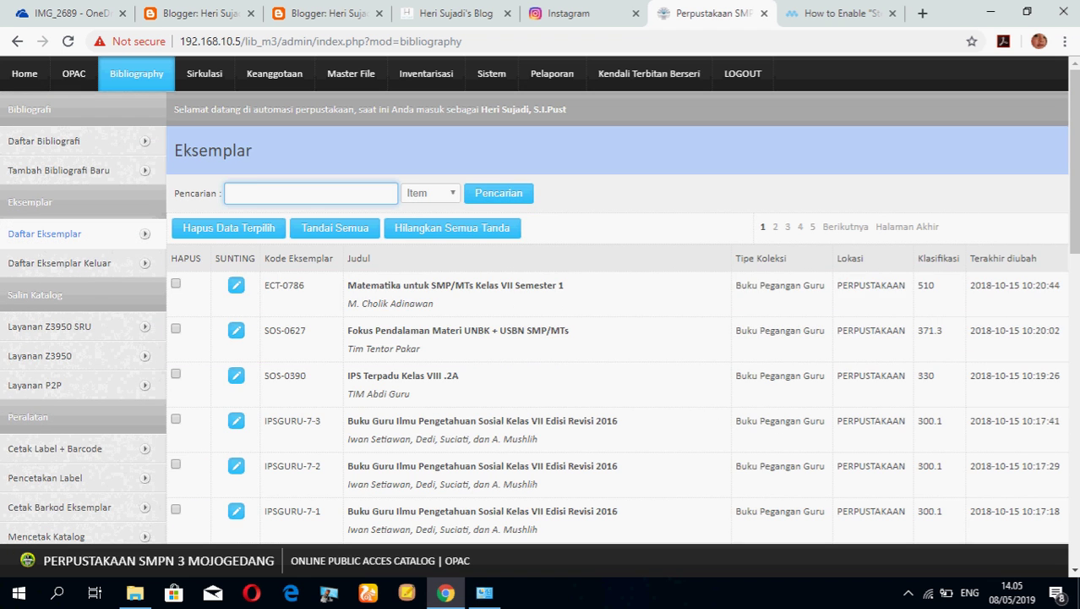
right_click(314, 191)
left_click(355, 314)
key("Return")
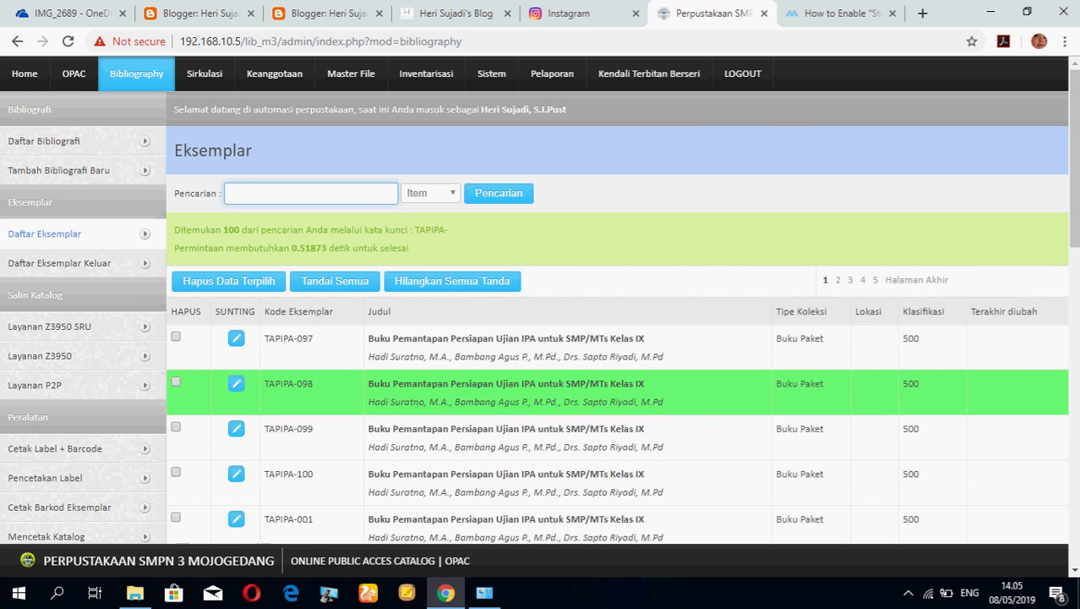
scroll(618, 338, "down", 3)
scroll(617, 338, "up", 3)
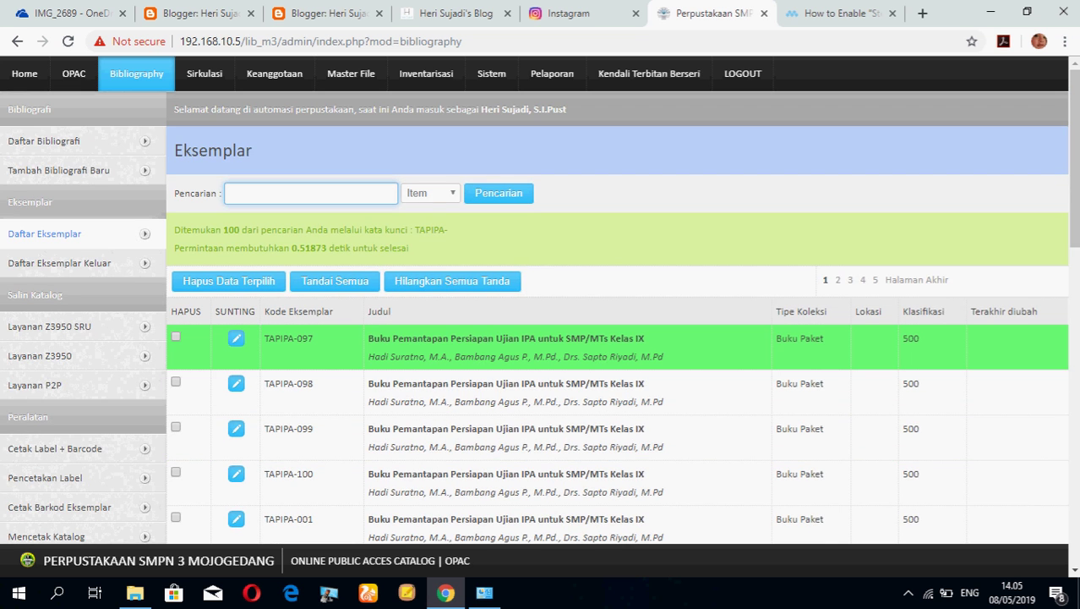
scroll(617, 338, "down", 1)
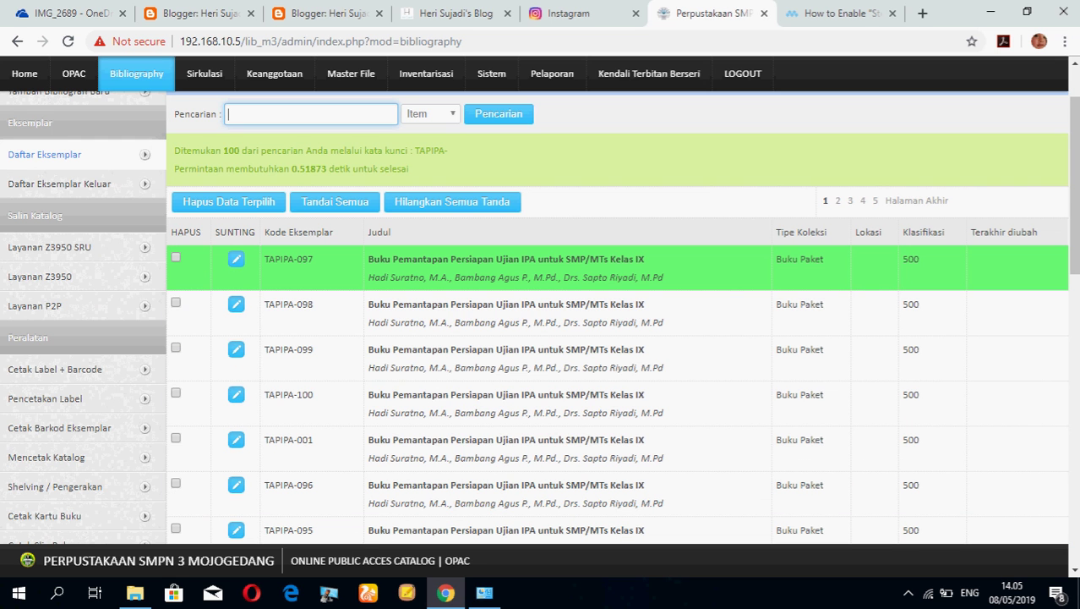
Check and then uncheck the TAPIPA-097 row among the 100 results.
left_click(507, 267)
left_click(507, 267)
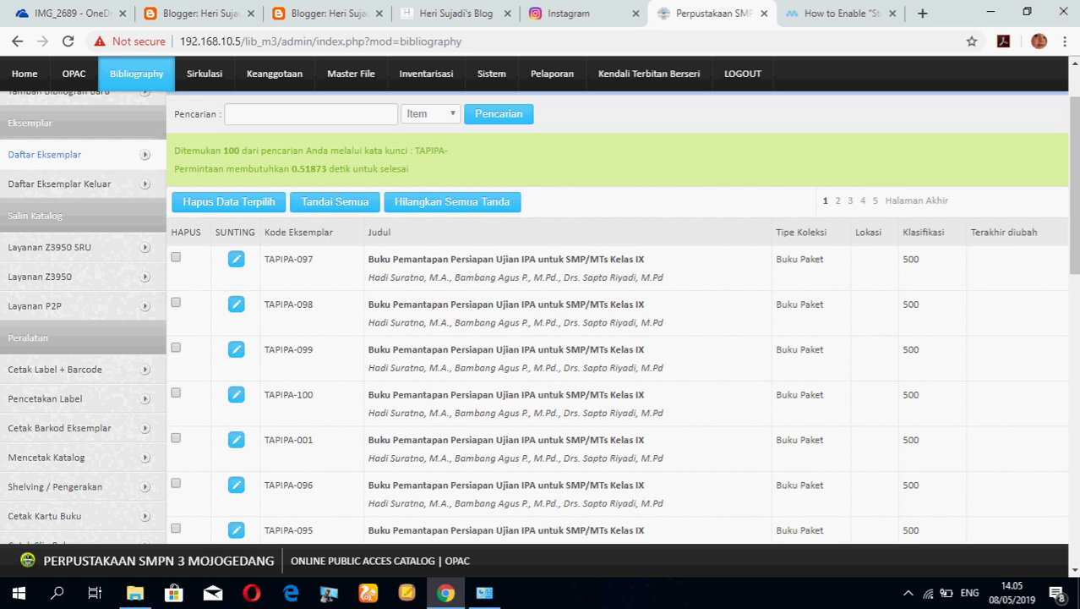
double_click(288, 259)
left_click(289, 258)
left_click(288, 258)
scroll(541, 313, "up", 1)
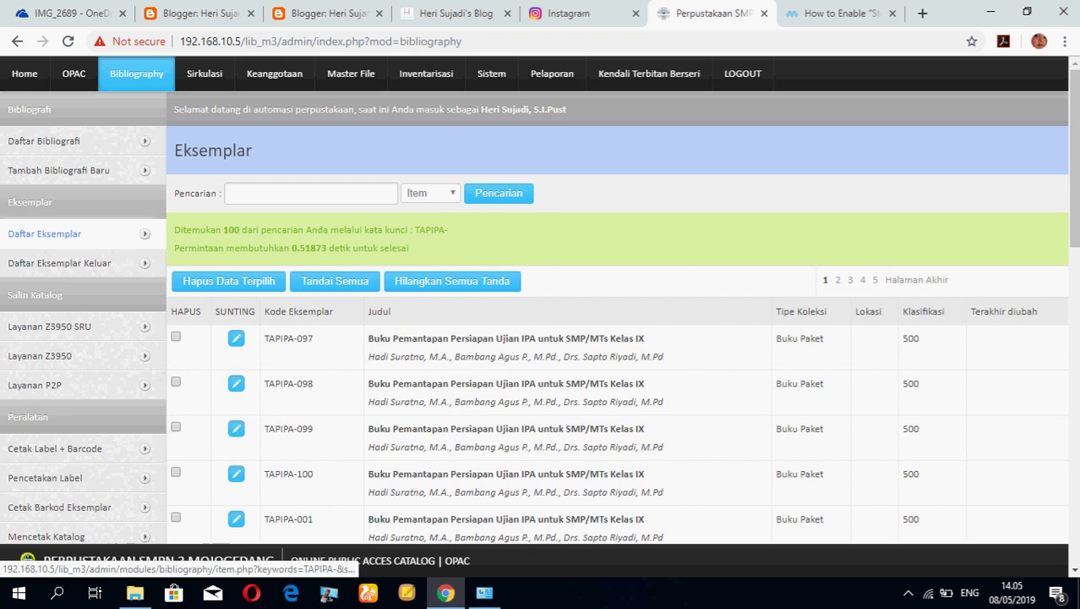
scroll(541, 332, "down", 1)
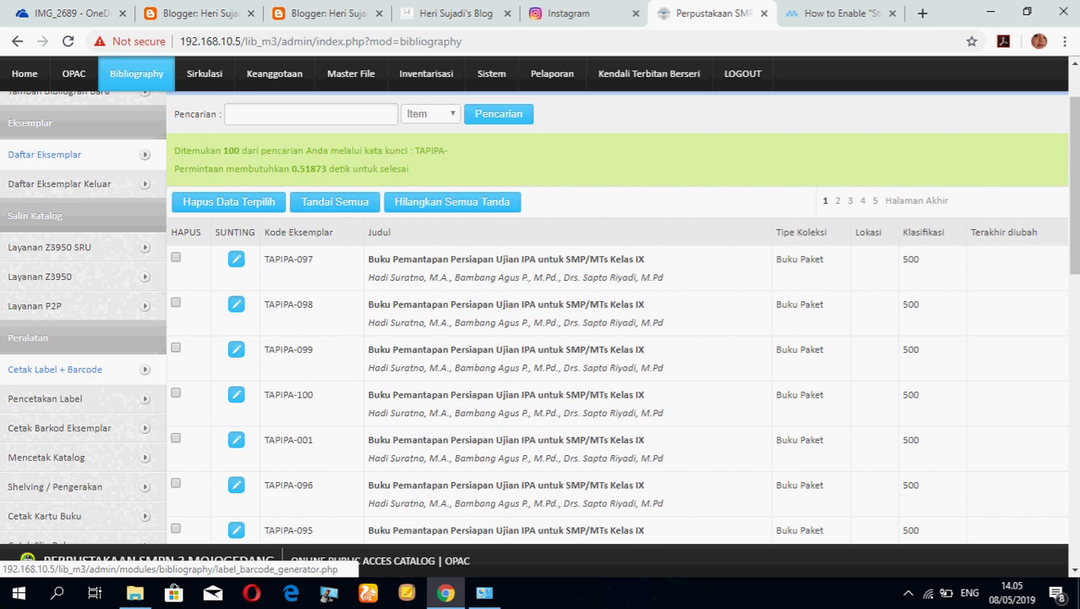
Search the Cetak Label + Barcode page for TAPIPA- copies.
left_click(55, 369)
scroll(541, 268, "down", 1)
scroll(541, 267, "up", 1)
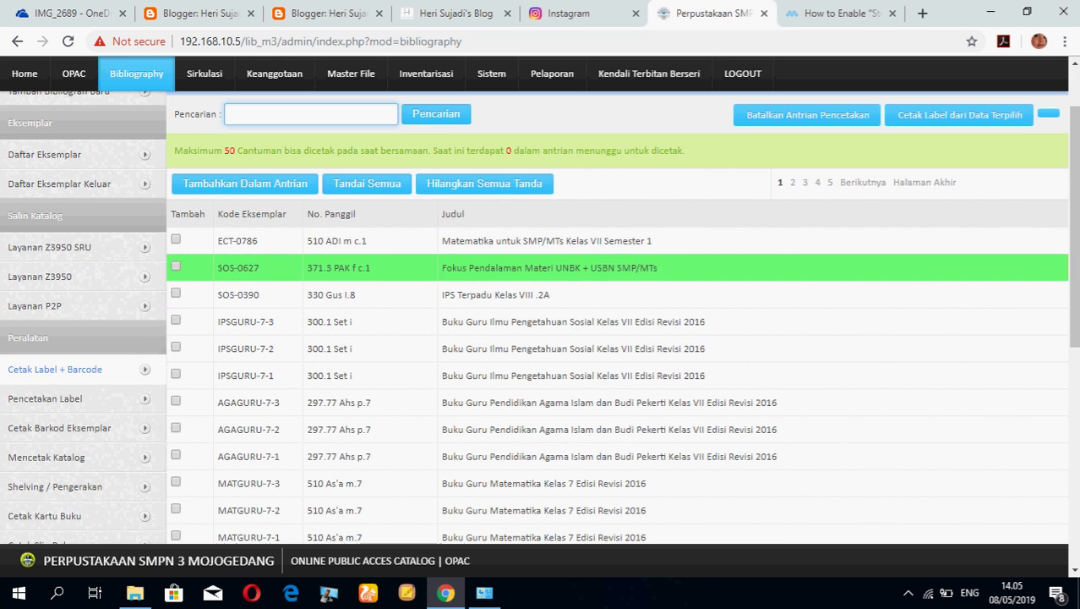
right_click(268, 112)
left_click(304, 237)
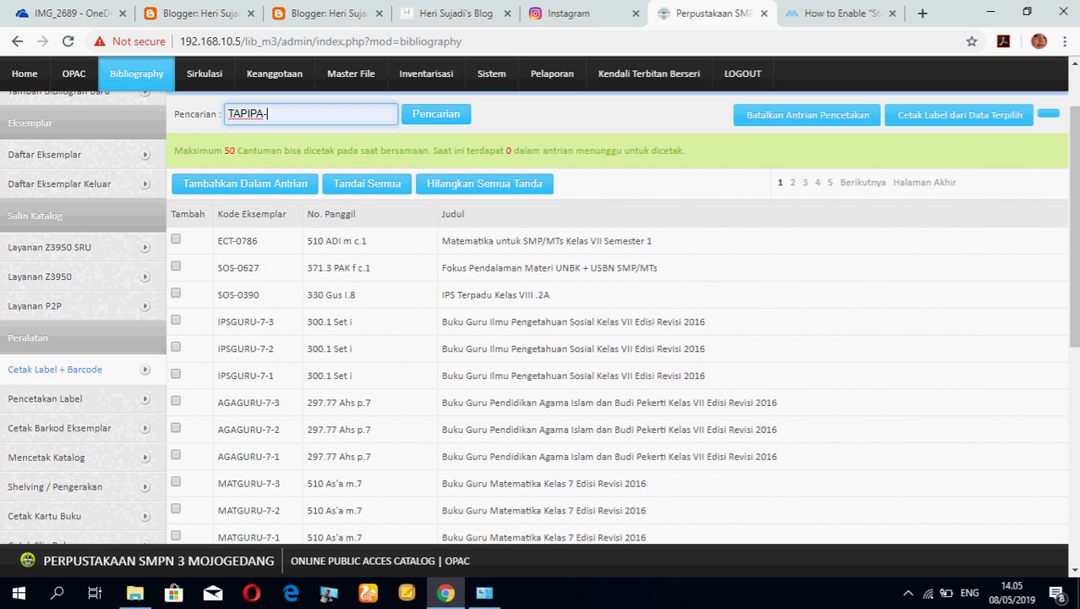
key("Return")
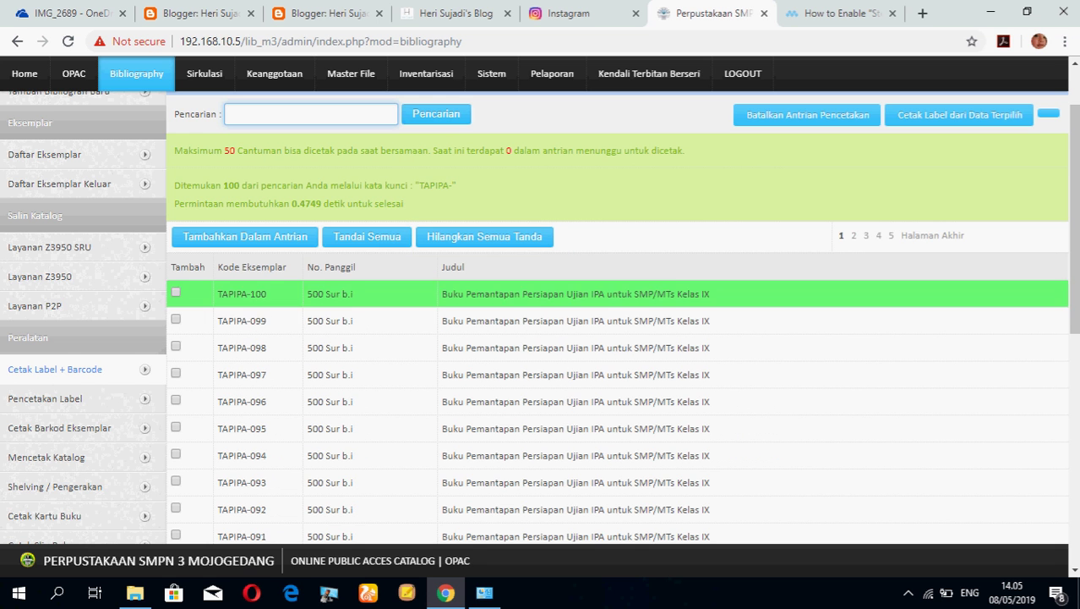
Mark all listed TAPIPA copies with Tandai Semua.
scroll(541, 322, "down", 1)
scroll(541, 322, "down", 1)
scroll(541, 322, "up", 3)
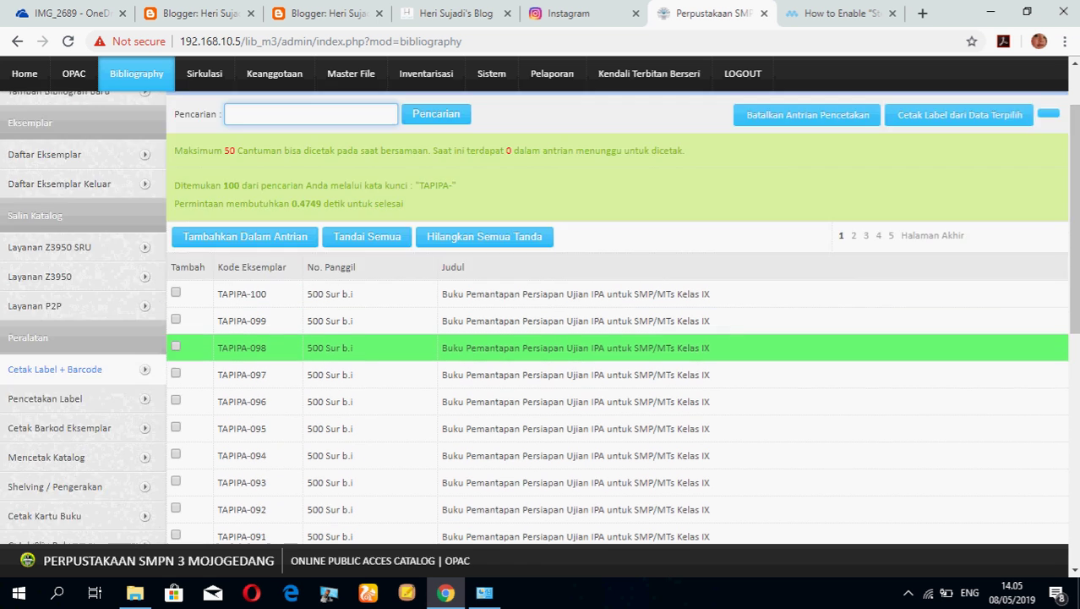
scroll(541, 322, "down", 1)
scroll(541, 376, "down", 4)
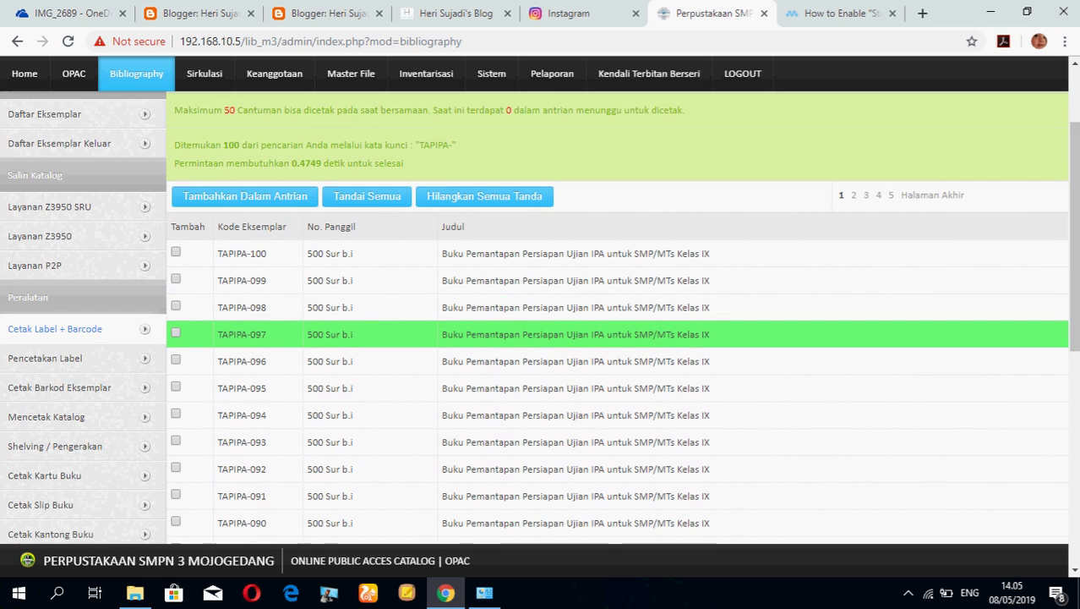
scroll(541, 380, "down", 1)
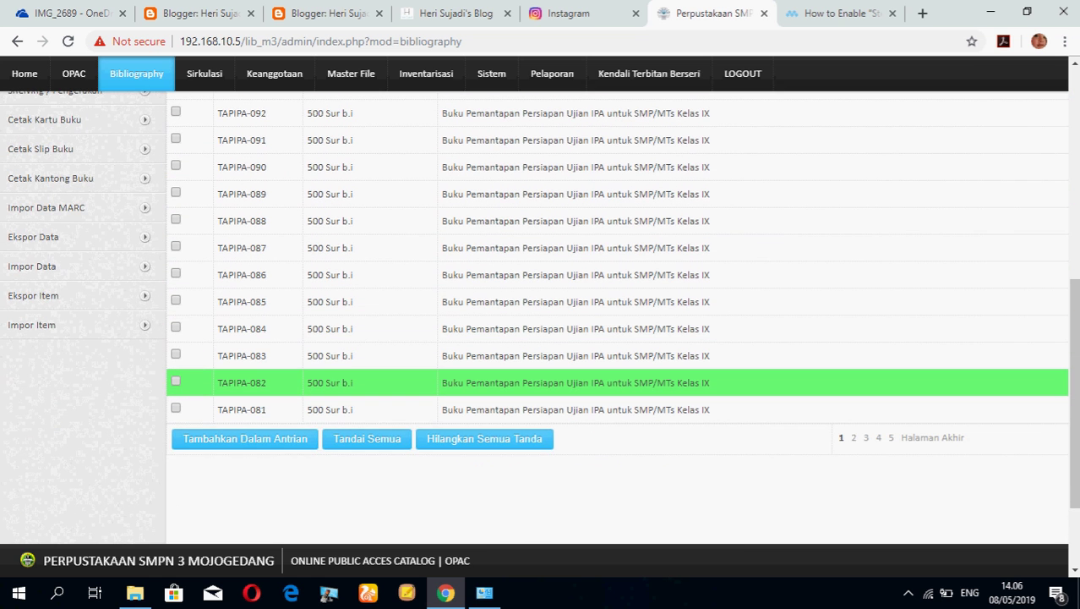
scroll(541, 381, "up", 4)
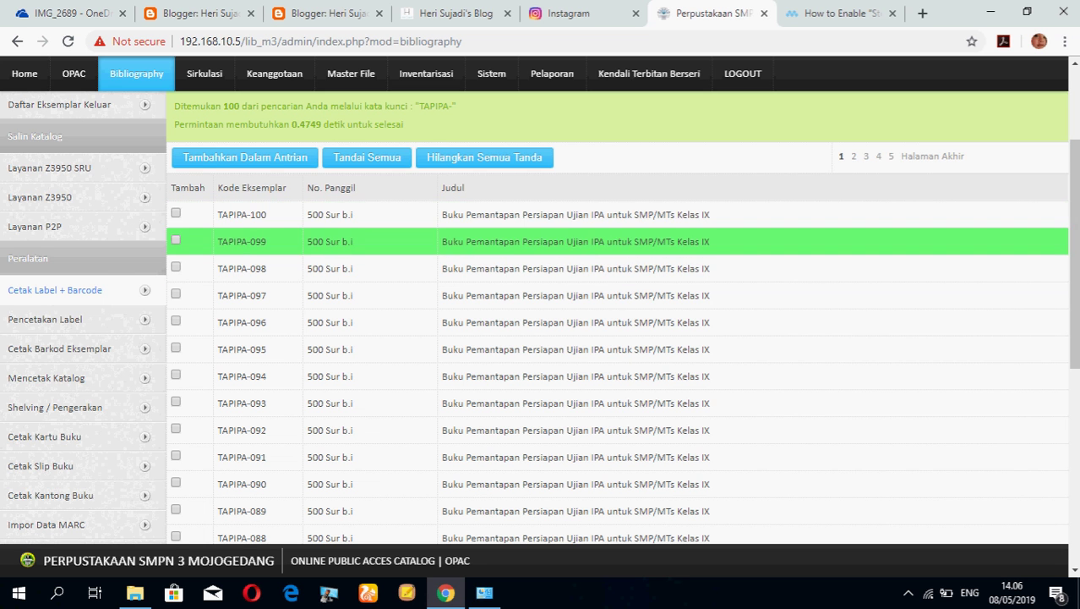
scroll(575, 351, "down", 1)
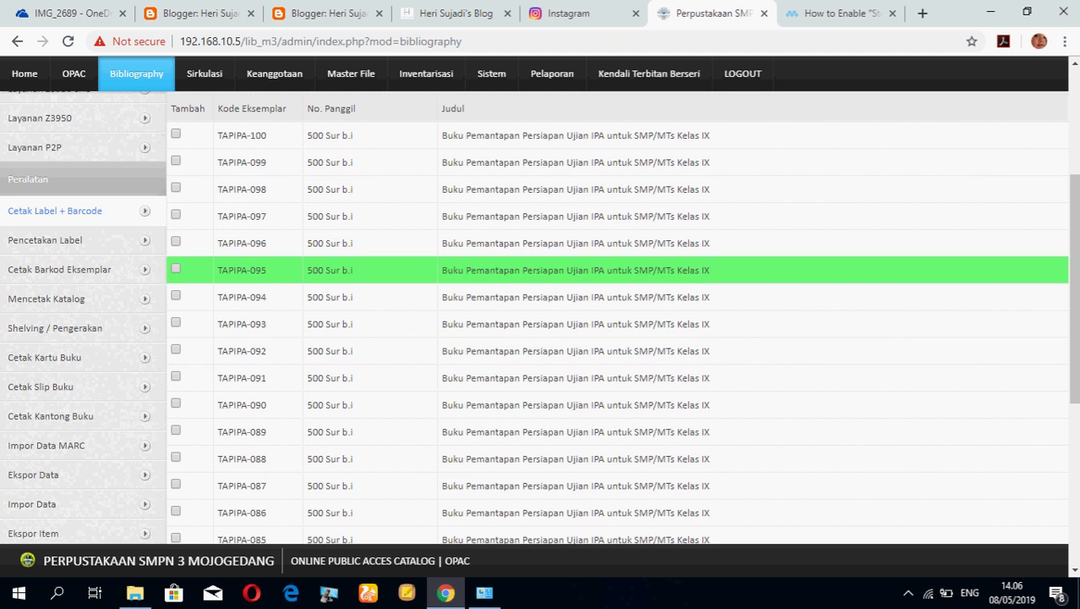
scroll(575, 293, "up", 2)
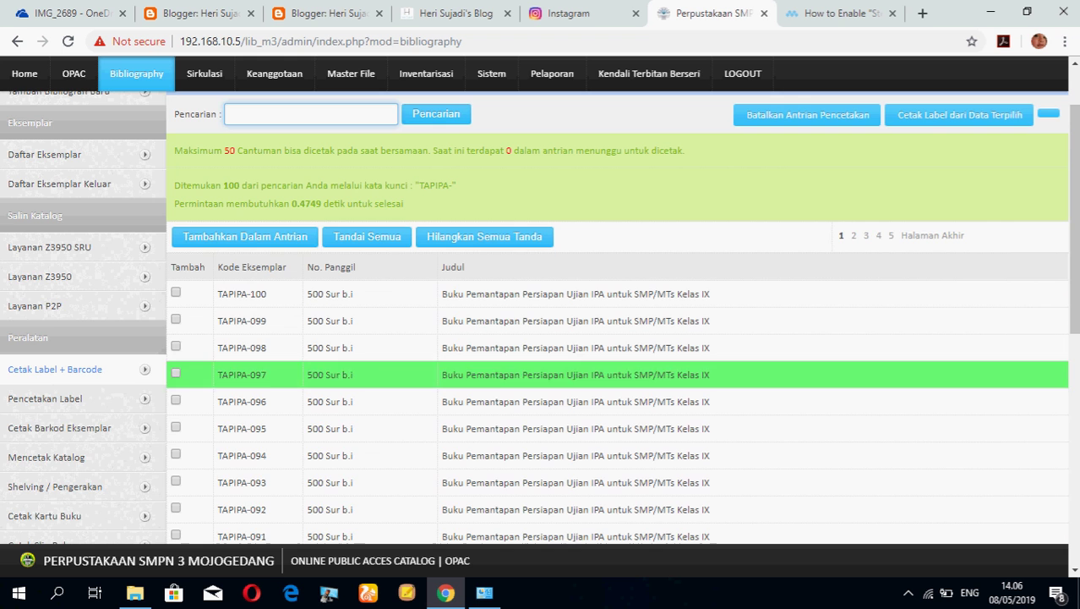
left_click(366, 236)
Add the 20 marked TAPIPA copies to the label print queue and confirm.
scroll(367, 338, "down", 5)
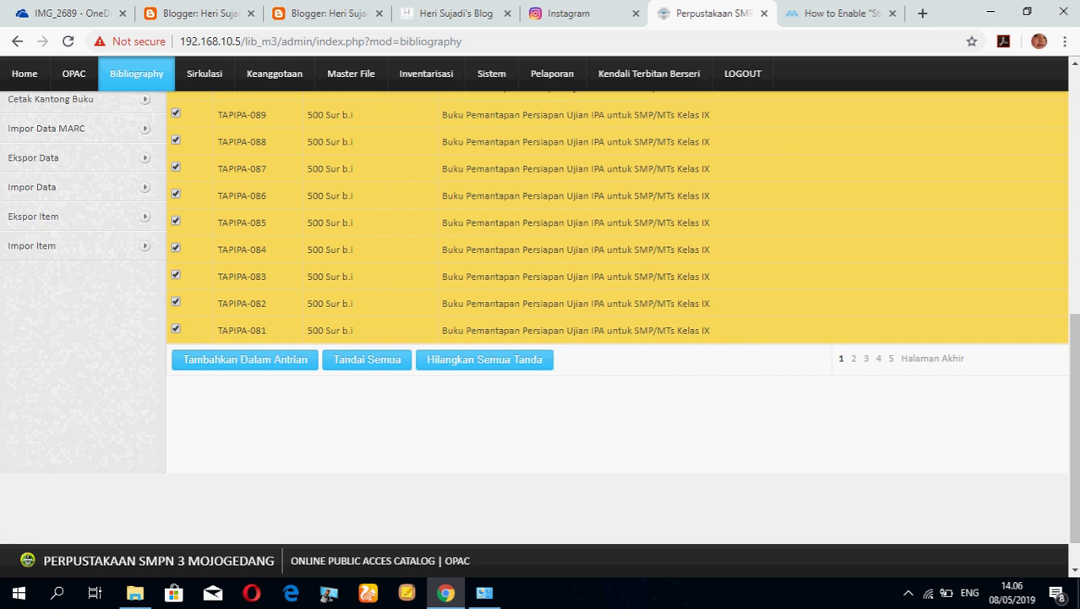
scroll(617, 321, "up", 4)
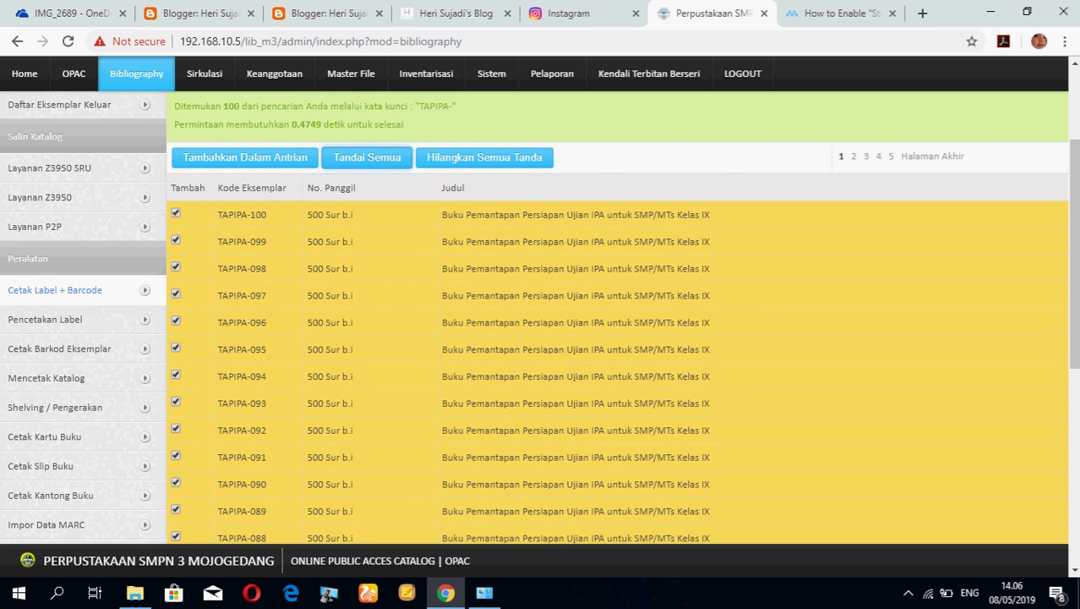
scroll(617, 338, "down", 2)
scroll(617, 338, "up", 3)
scroll(617, 338, "up", 1)
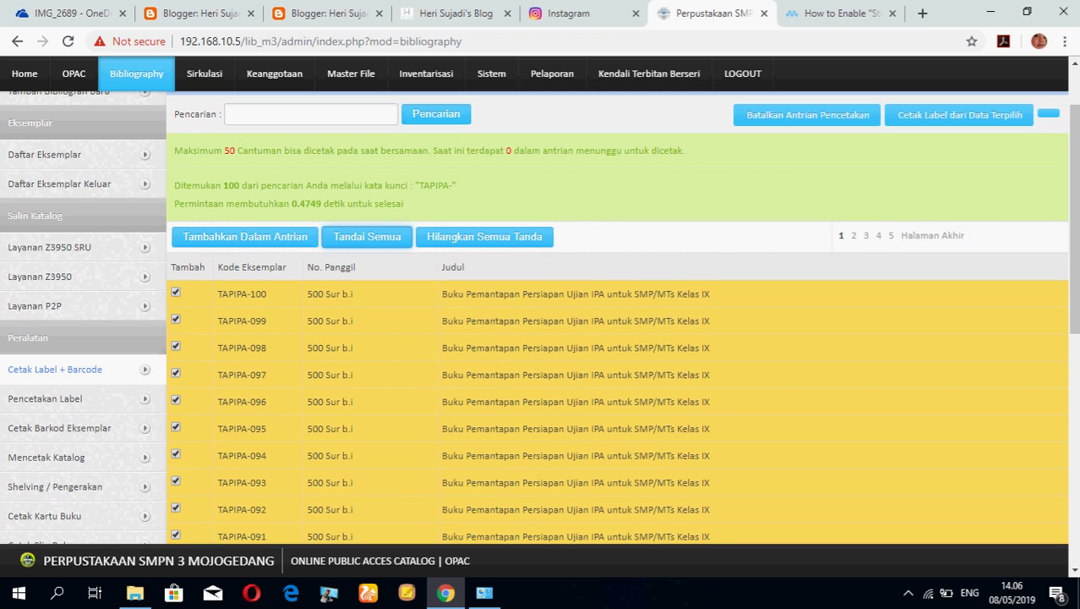
scroll(617, 338, "down", 2)
scroll(617, 338, "up", 3)
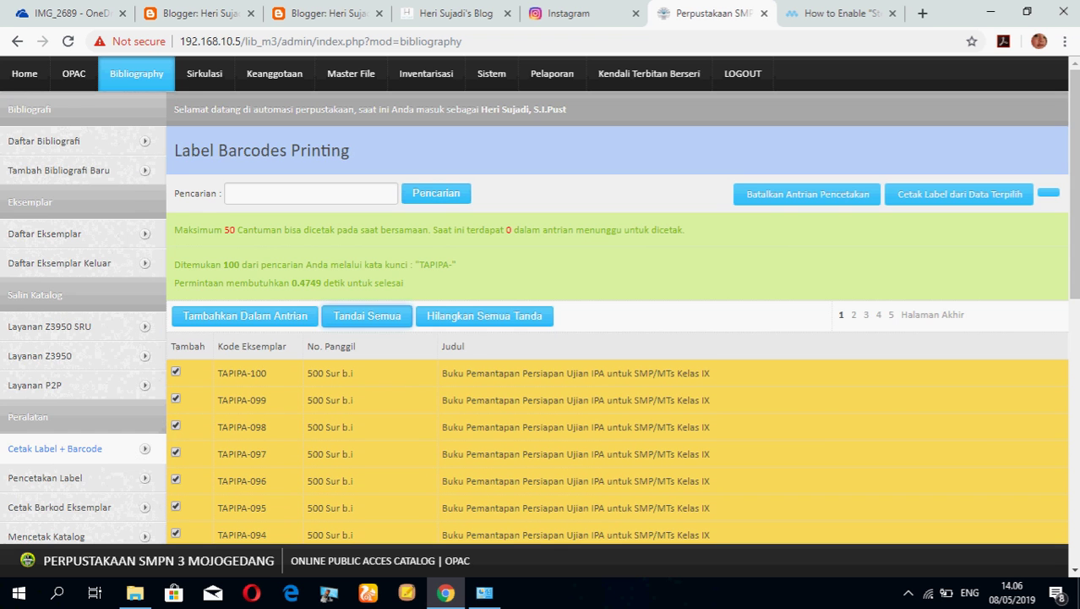
scroll(367, 316, "down", 1)
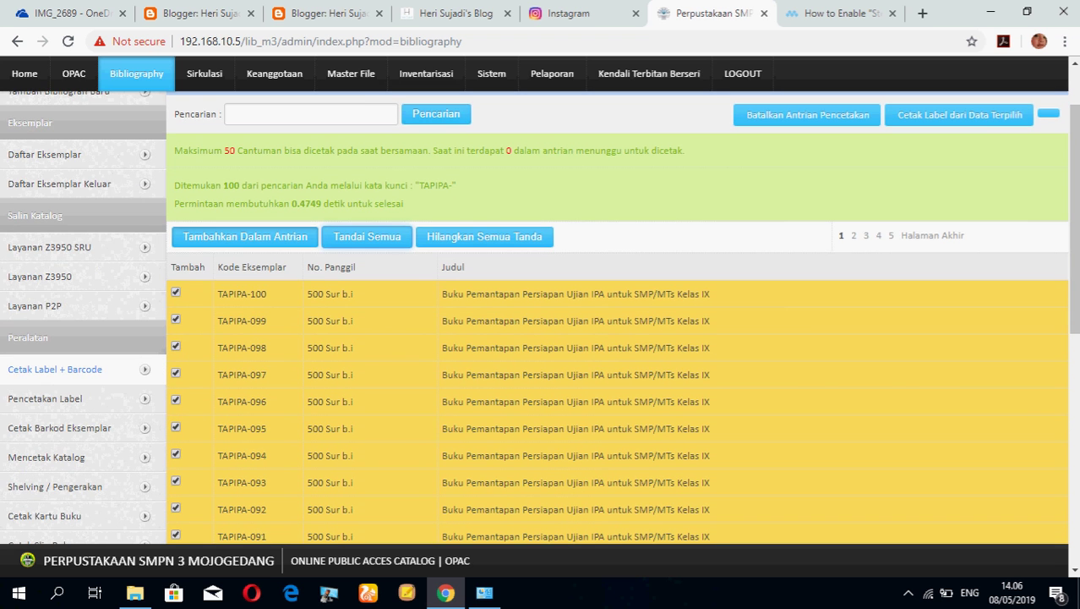
left_click(245, 236)
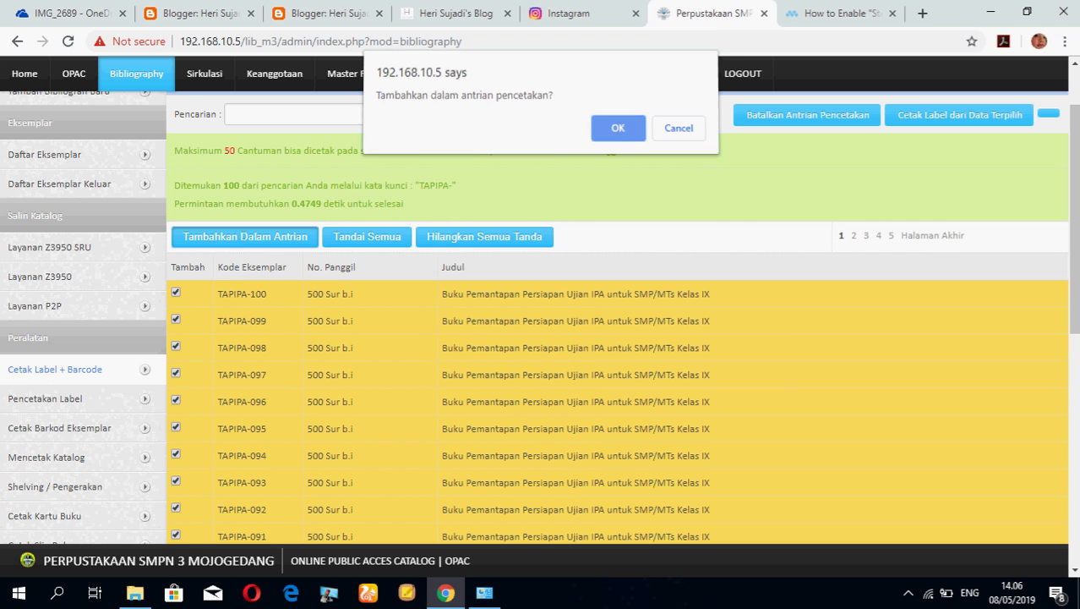
key("Return")
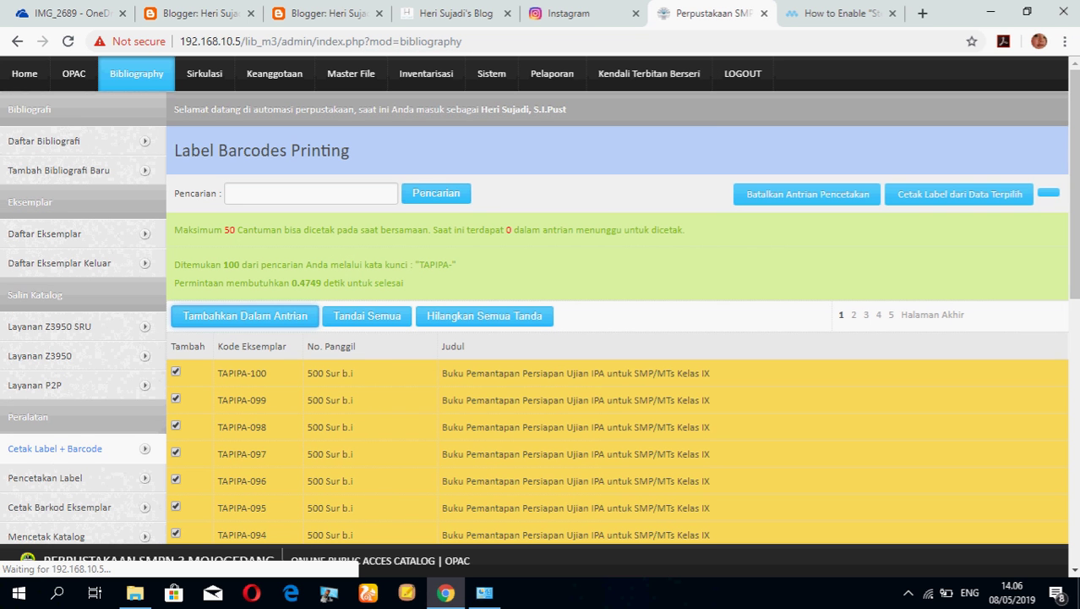
key("Return")
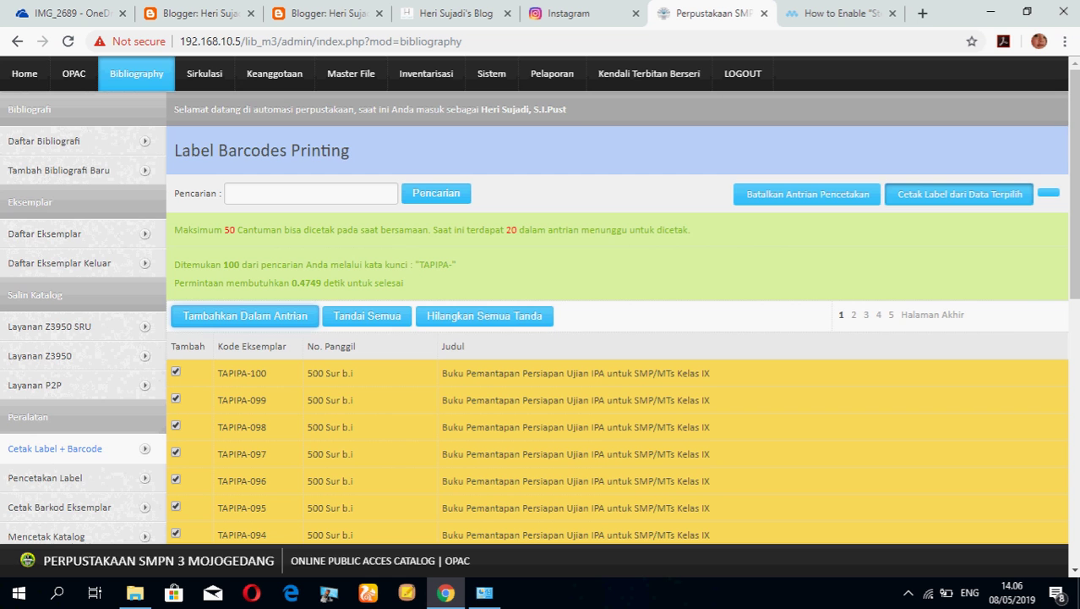
scroll(541, 339, "down", 1)
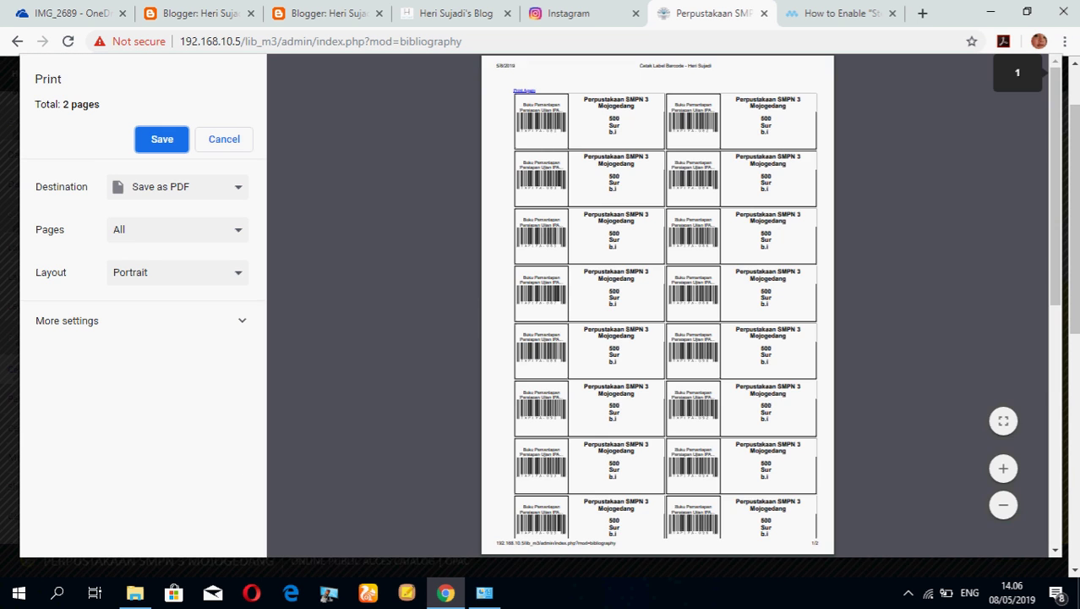
Switch the label preview between page width and whole-page views and scroll the first page.
left_click(1004, 420)
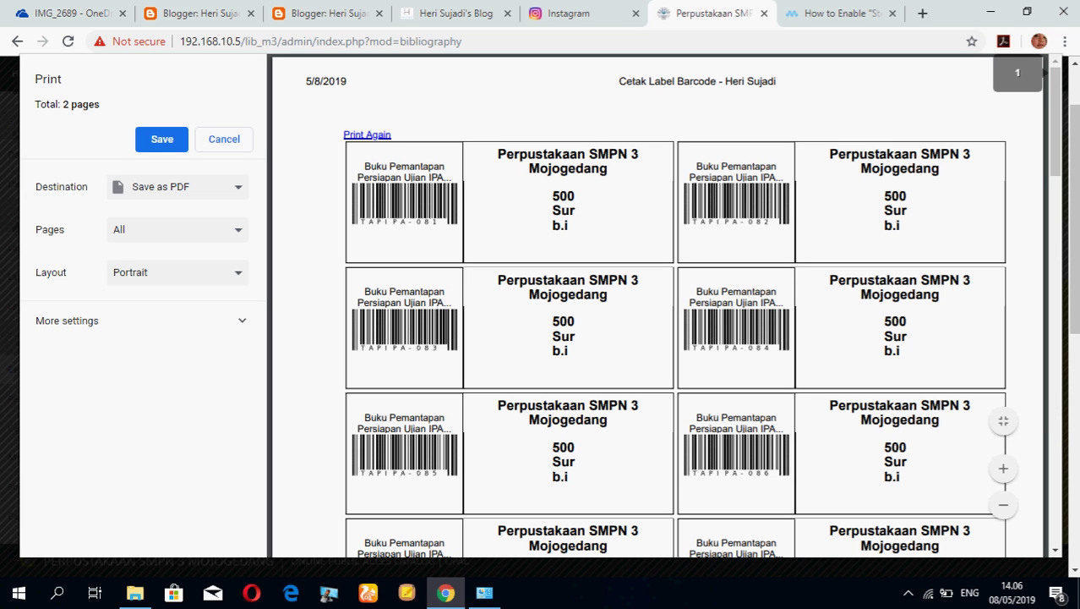
left_click(1003, 420)
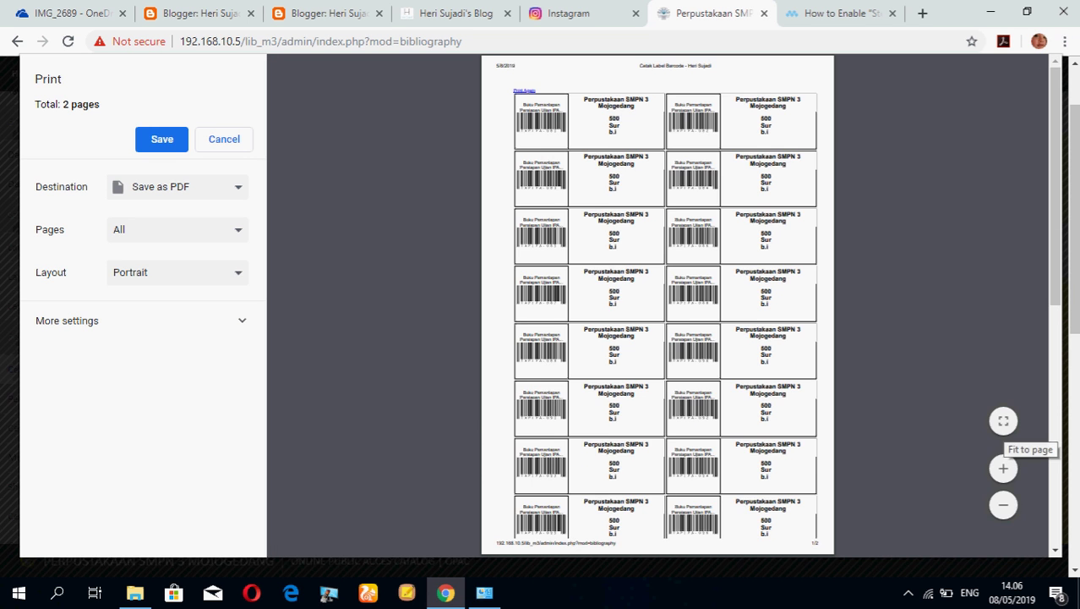
left_click(1004, 420)
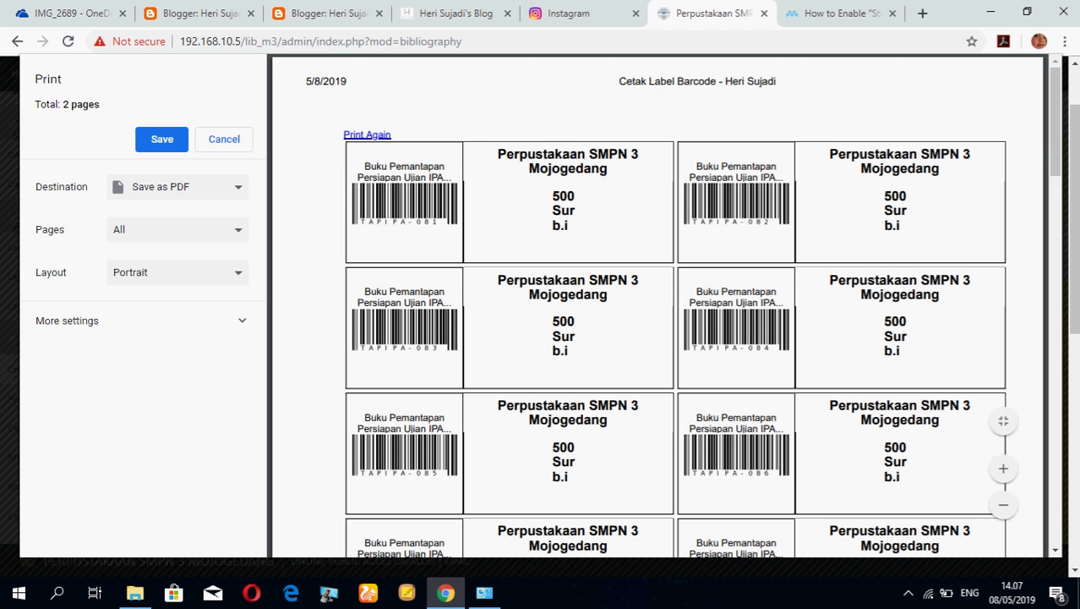
scroll(659, 304, "down", 1)
scroll(659, 304, "up", 1)
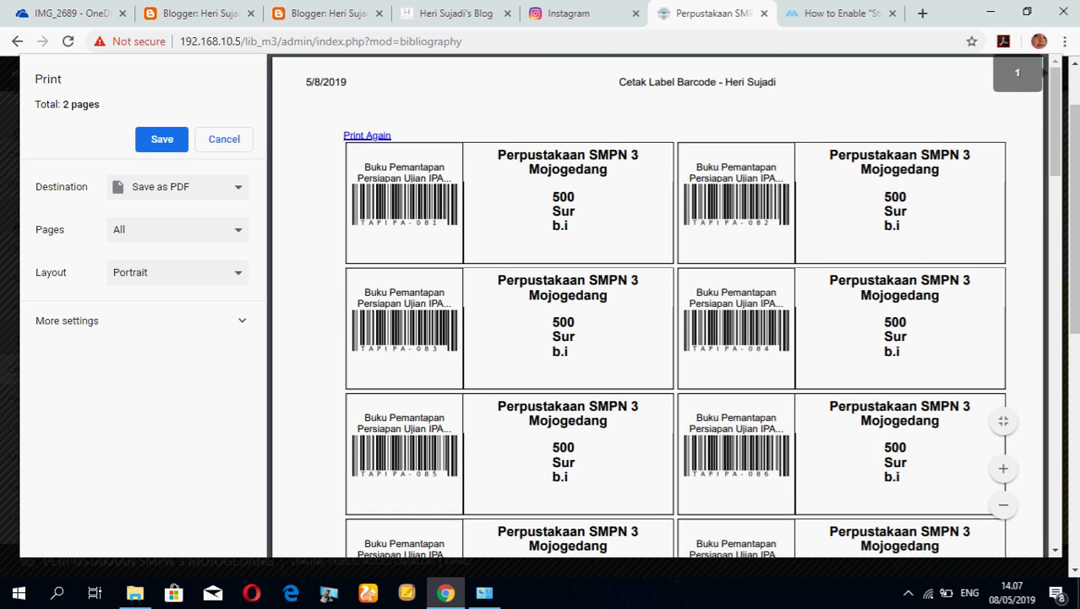
scroll(659, 305, "down", 4)
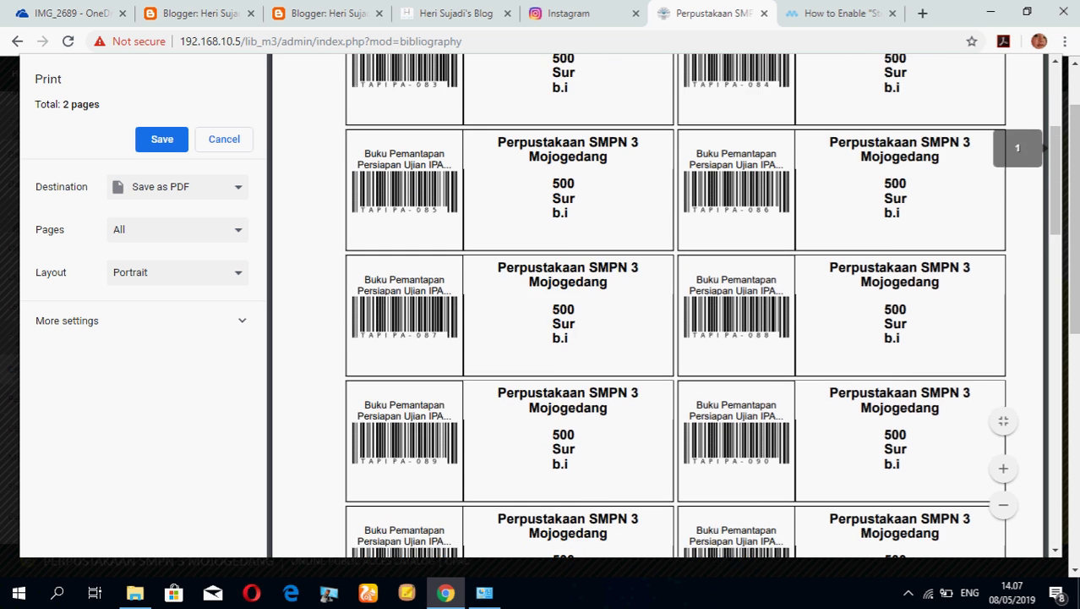
scroll(659, 305, "down", 2)
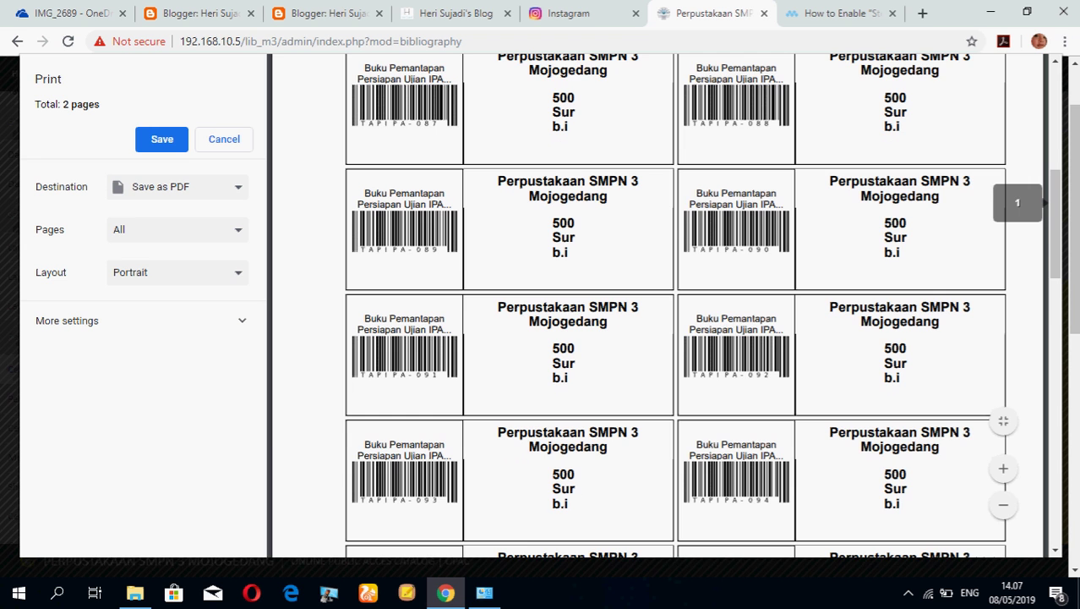
scroll(659, 304, "down", 4)
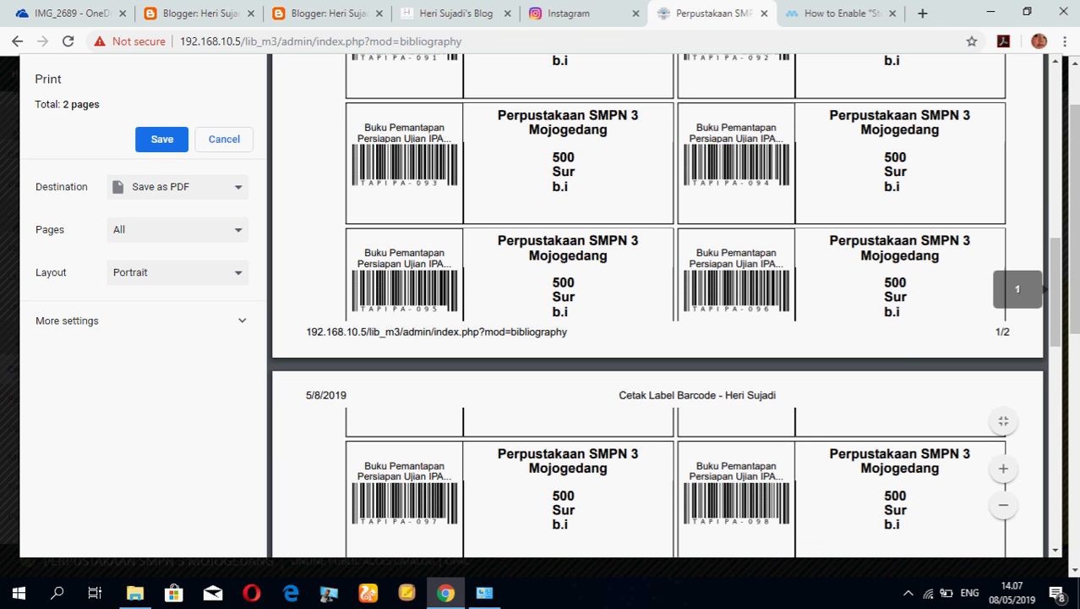
Scroll through the second label page, then close the print preview.
scroll(660, 304, "down", 1)
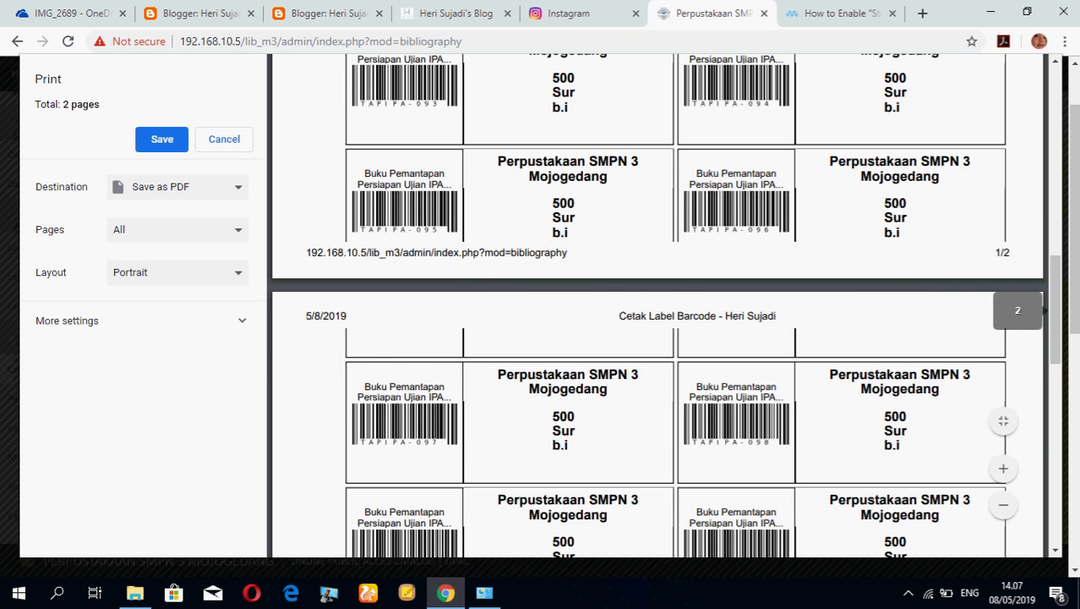
scroll(660, 304, "up", 2)
scroll(659, 304, "down", 2)
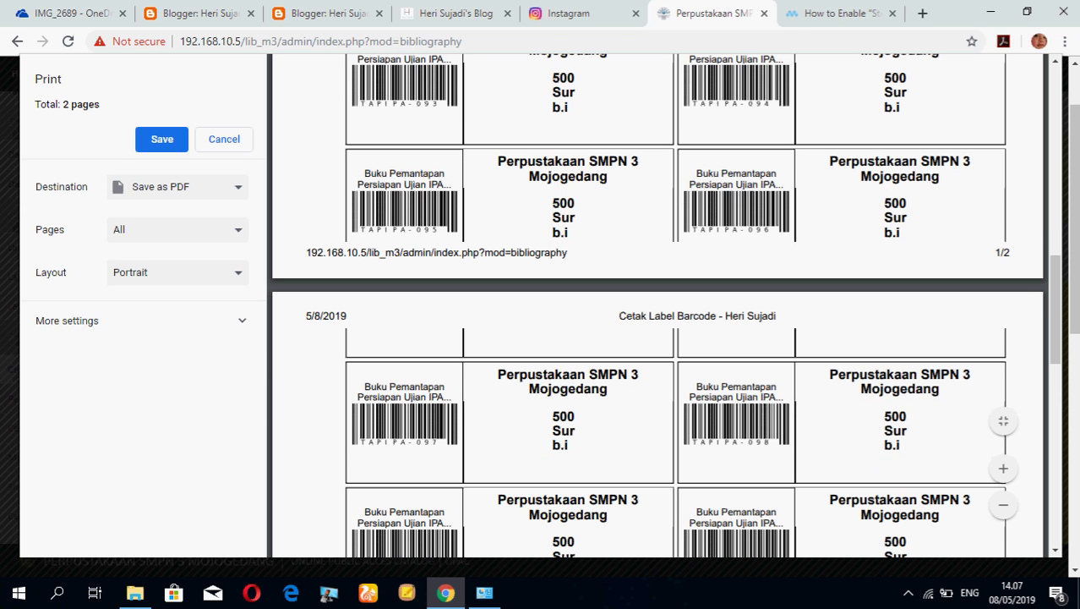
scroll(659, 305, "down", 1)
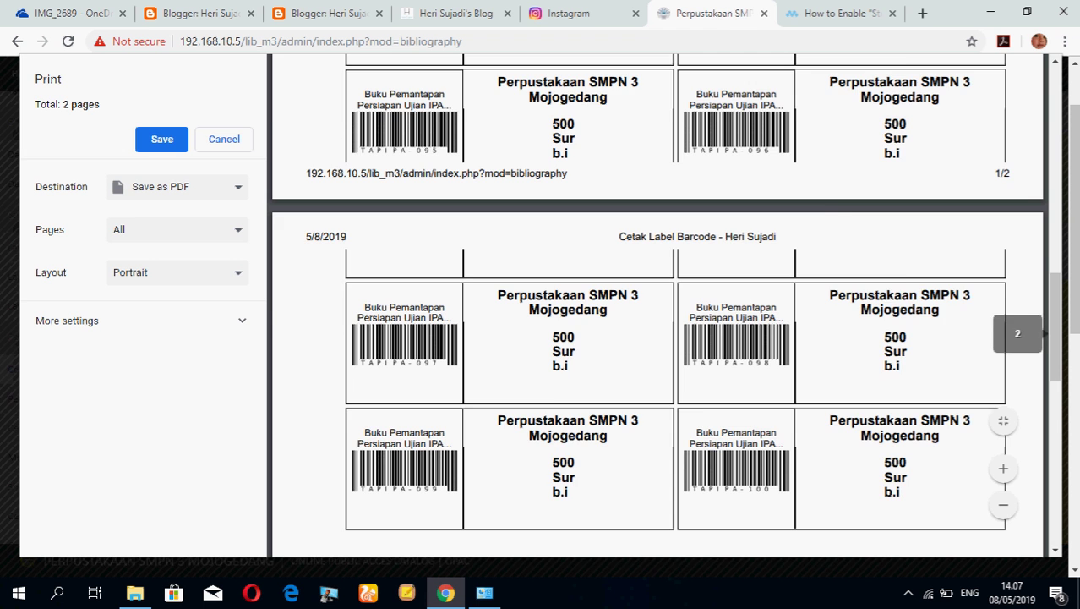
scroll(660, 305, "down", 1)
scroll(659, 304, "up", 3)
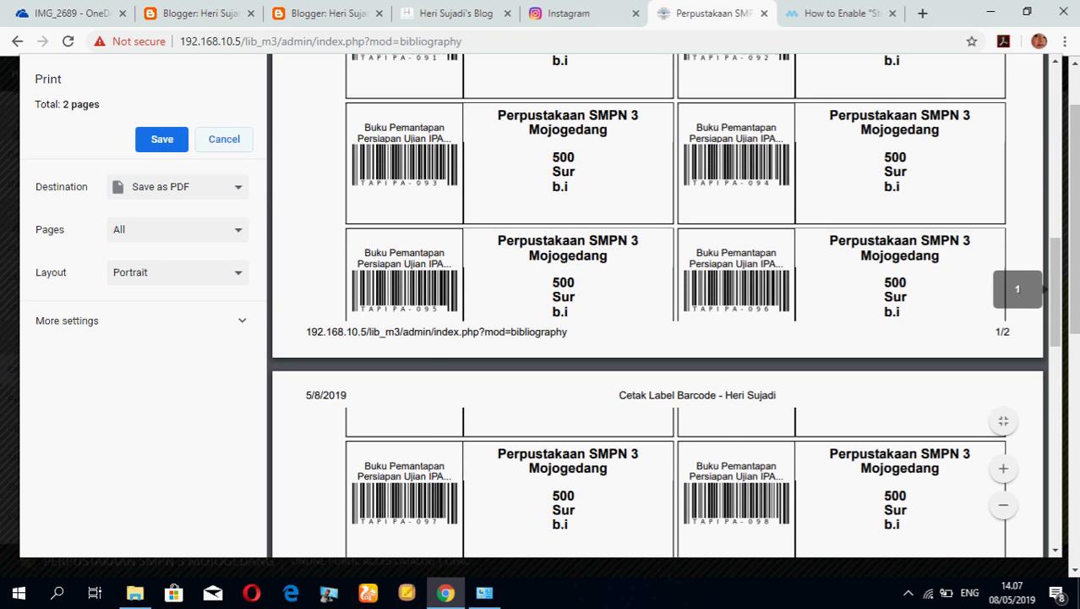
key("Escape")
Close the barcode label popup and briefly visit the Sirkulasi page.
left_click(843, 488)
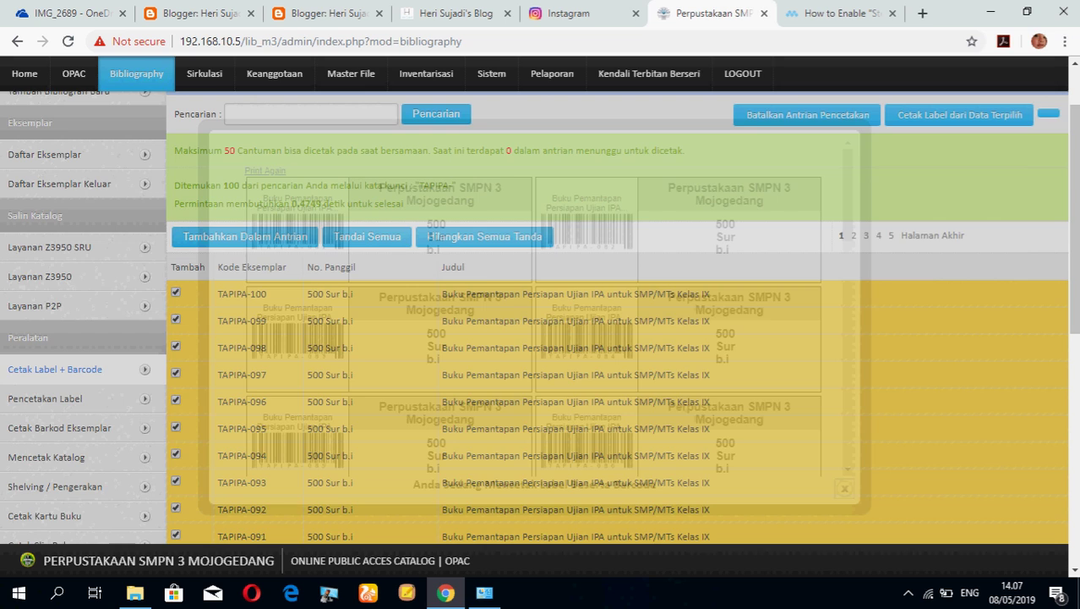
scroll(541, 338, "up", 2)
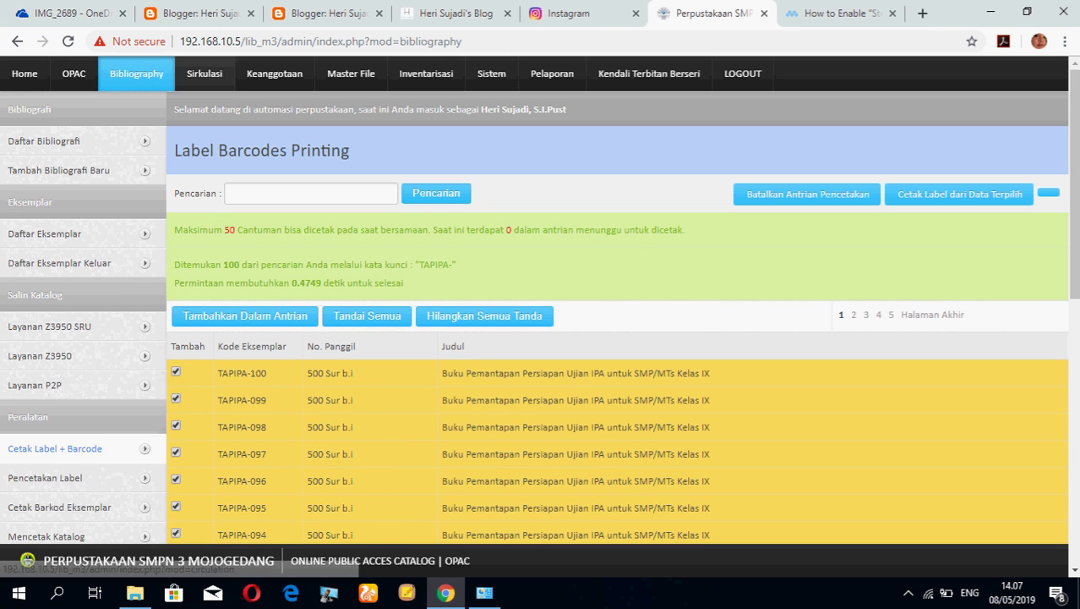
left_click(204, 74)
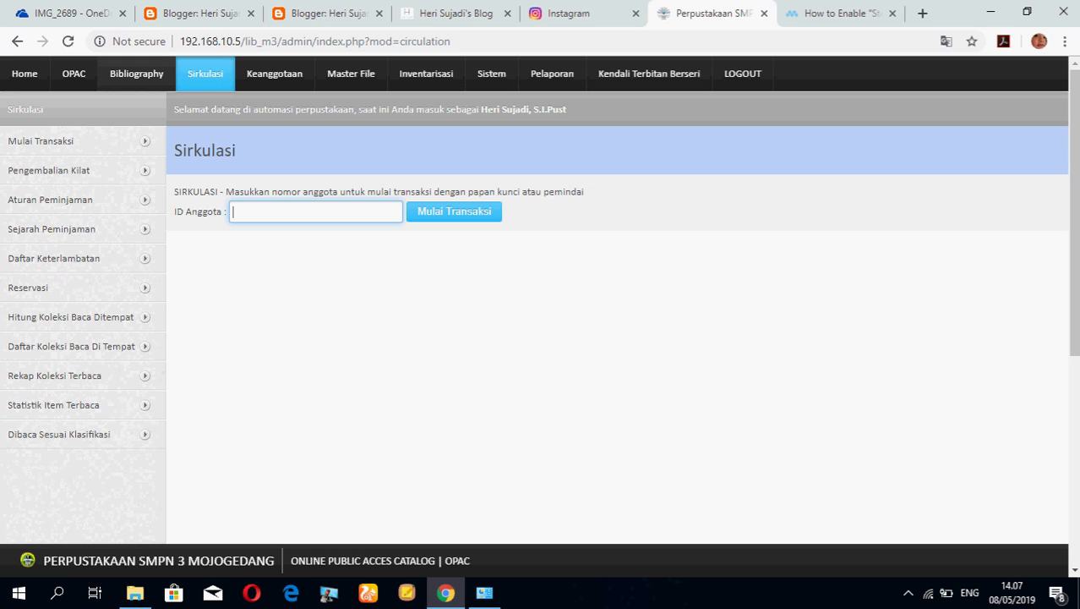
left_click(136, 74)
Copy the first member's ID from the Keanggotaan member list.
left_click(275, 74)
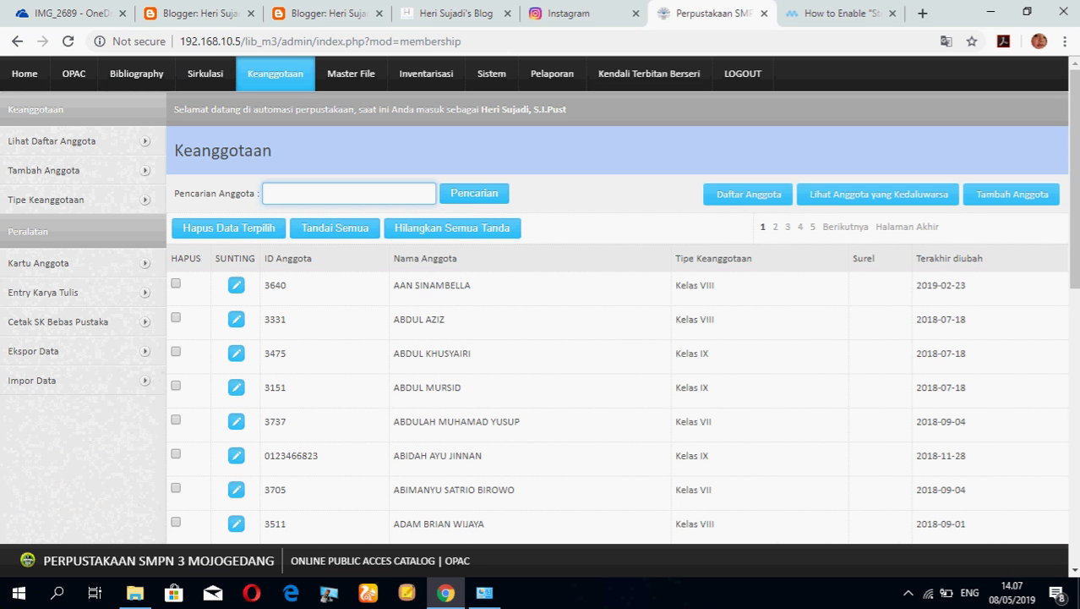
double_click(274, 285)
right_click(277, 290)
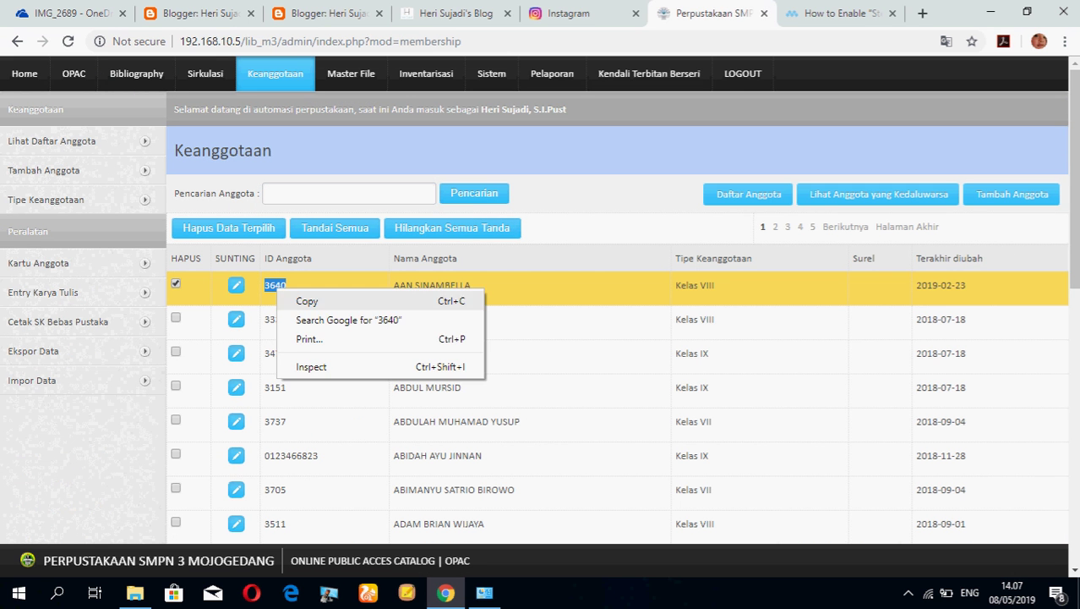
left_click(307, 301)
Browse the Sirkulasi, Master File collection types and membership types pages.
left_click(137, 74)
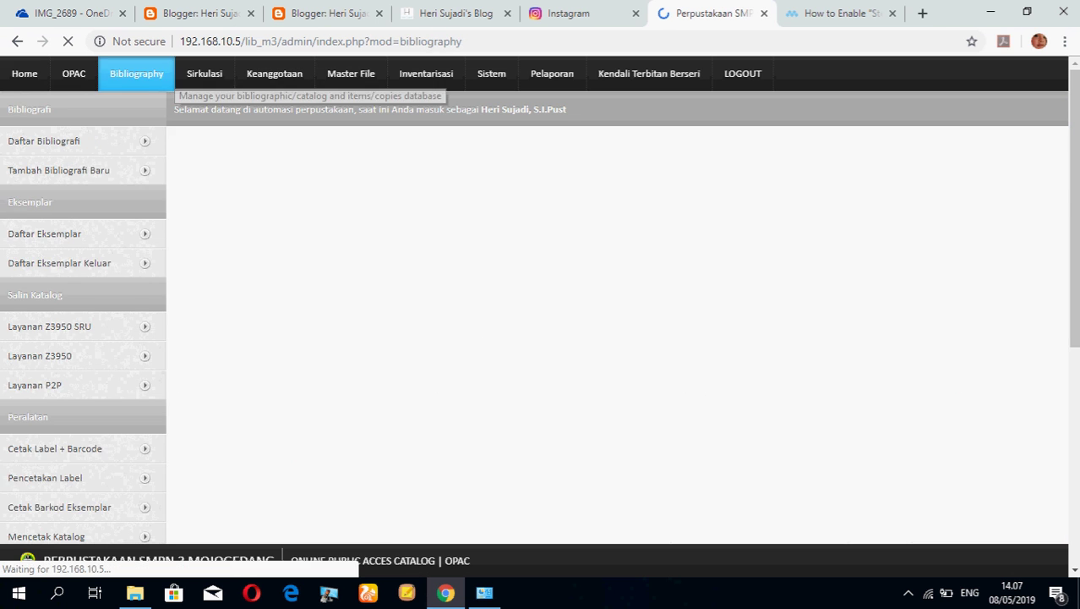
left_click(205, 74)
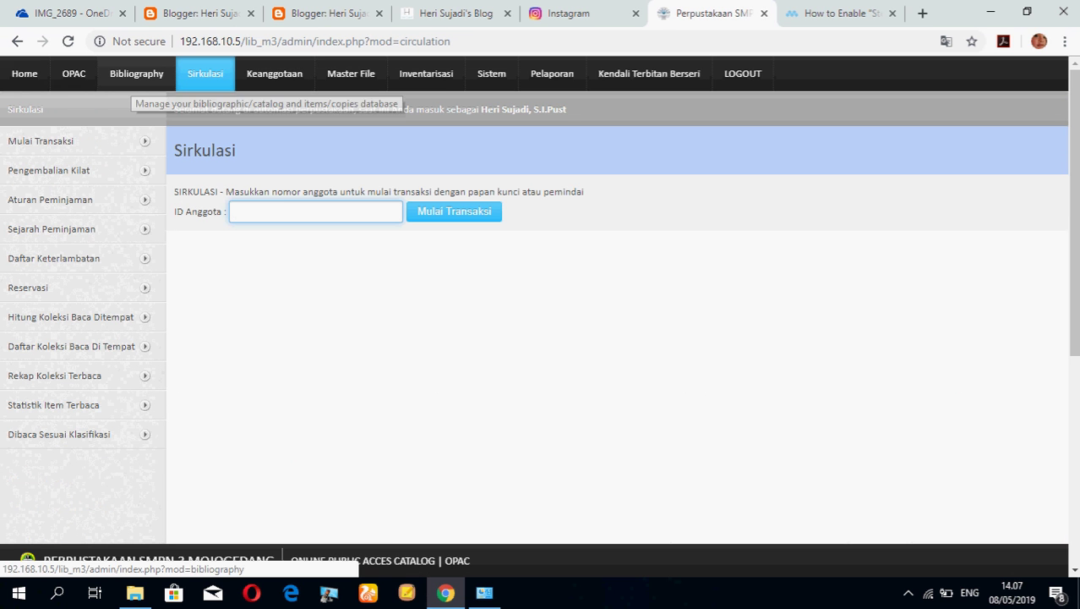
left_click(351, 74)
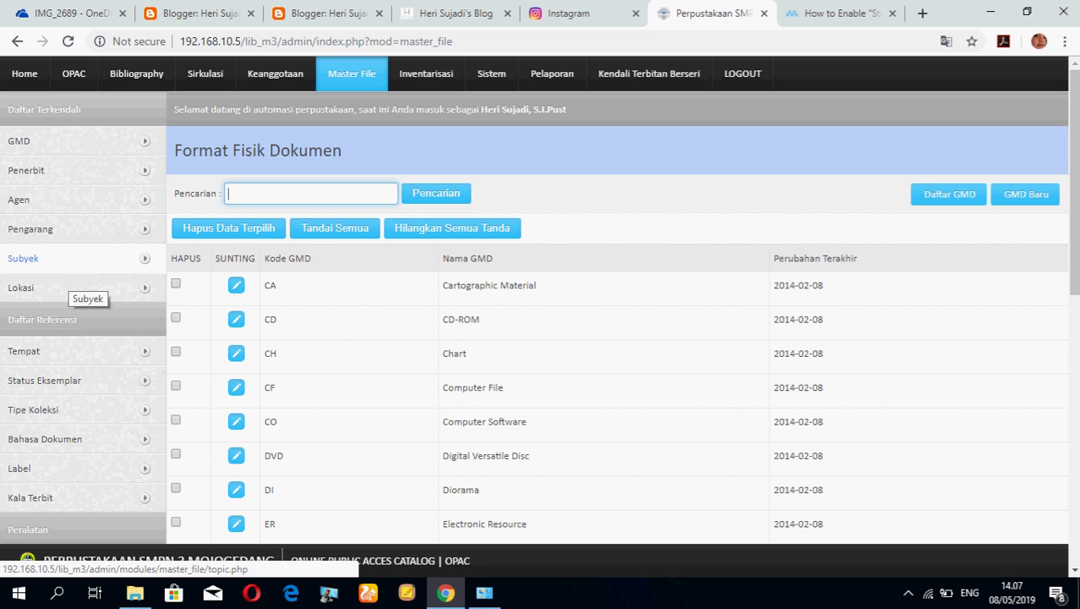
left_click(33, 409)
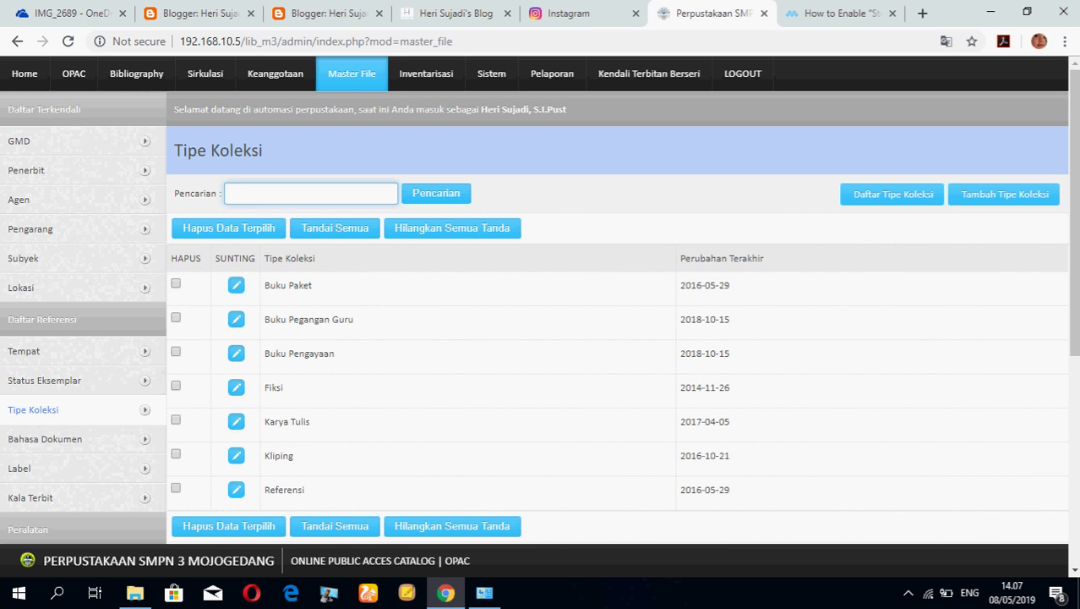
left_click(275, 74)
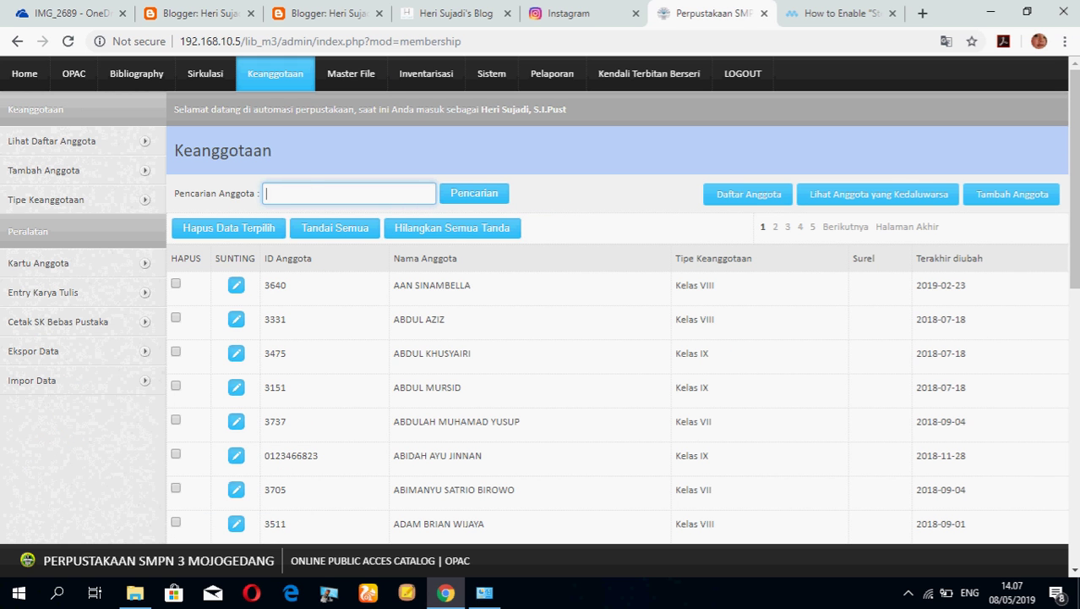
left_click(46, 199)
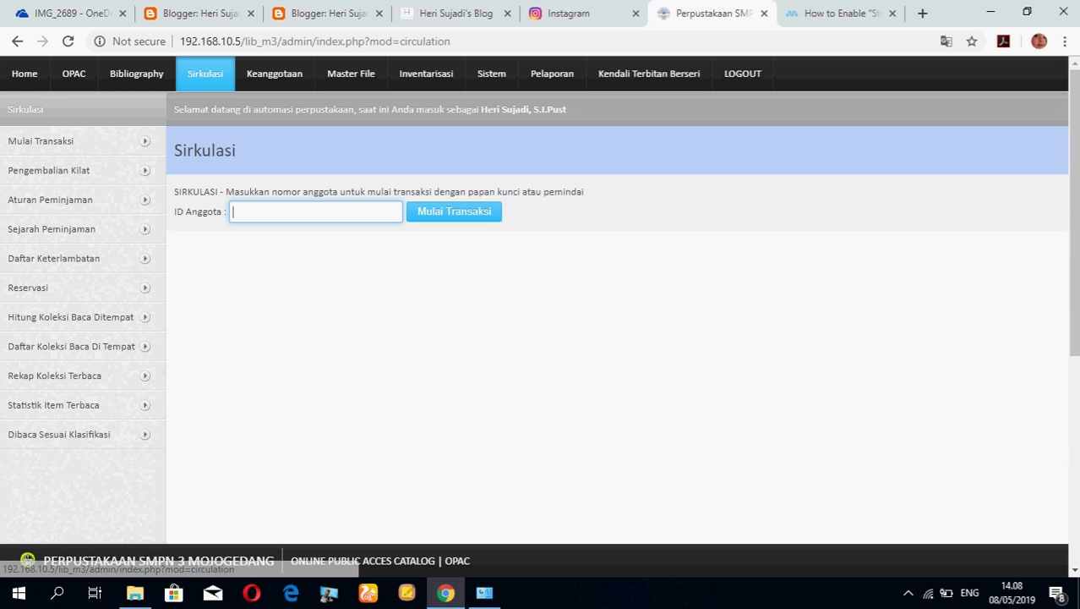
left_click(49, 200)
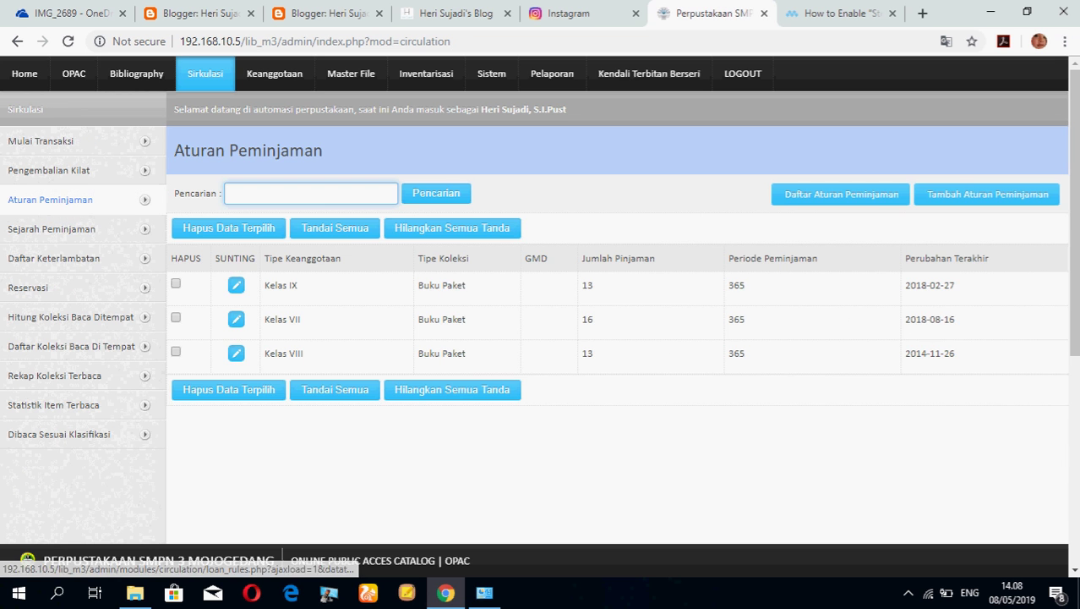
scroll(541, 211, "down", 2)
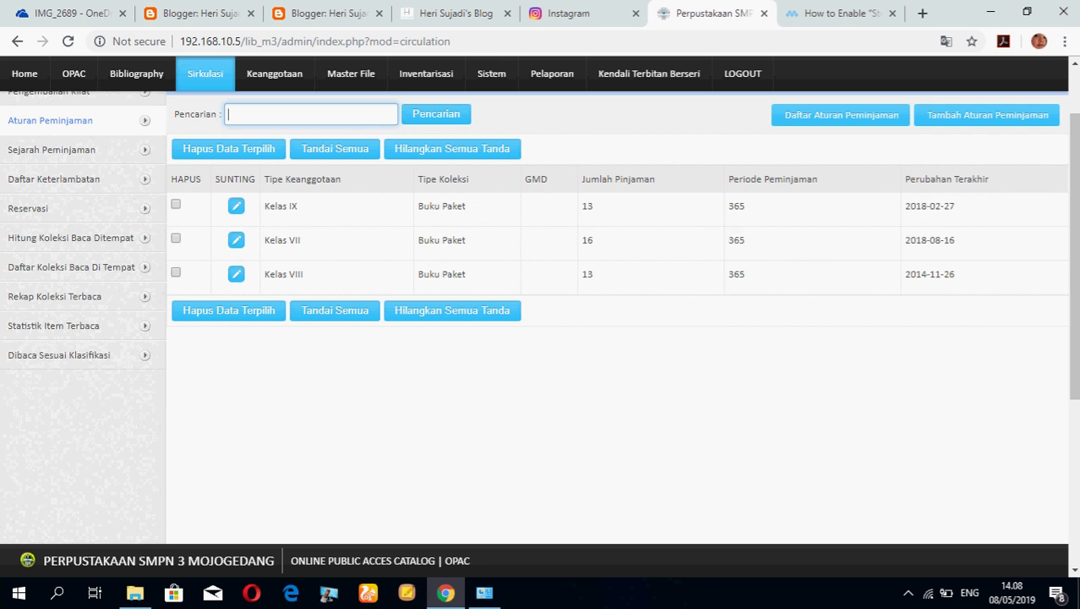
scroll(617, 321, "up", 2)
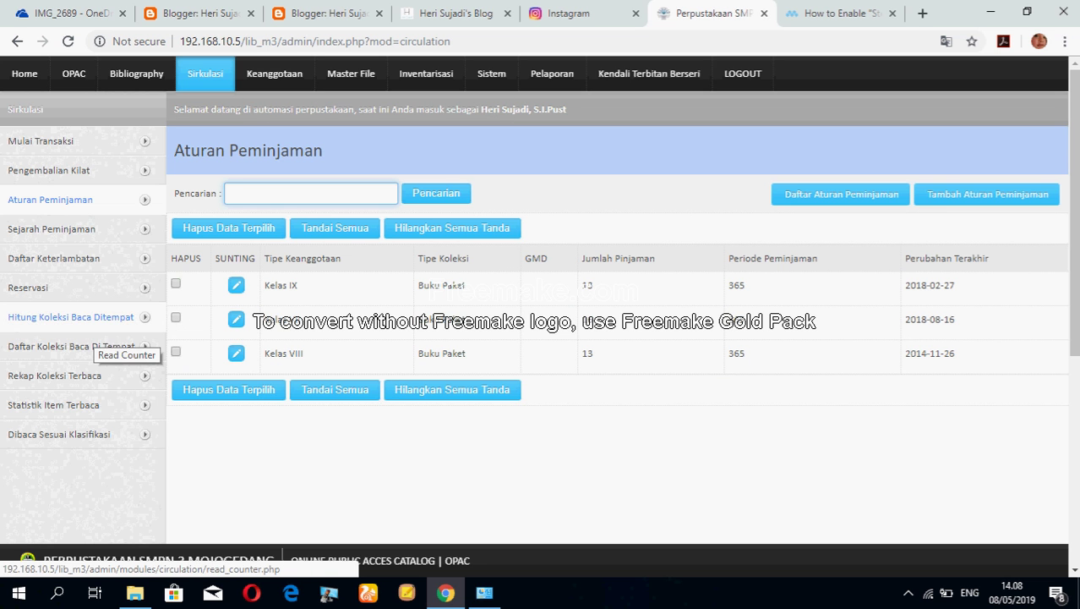
Start a circulation transaction by pasting the copied member ID into ID Anggota.
left_click(205, 74)
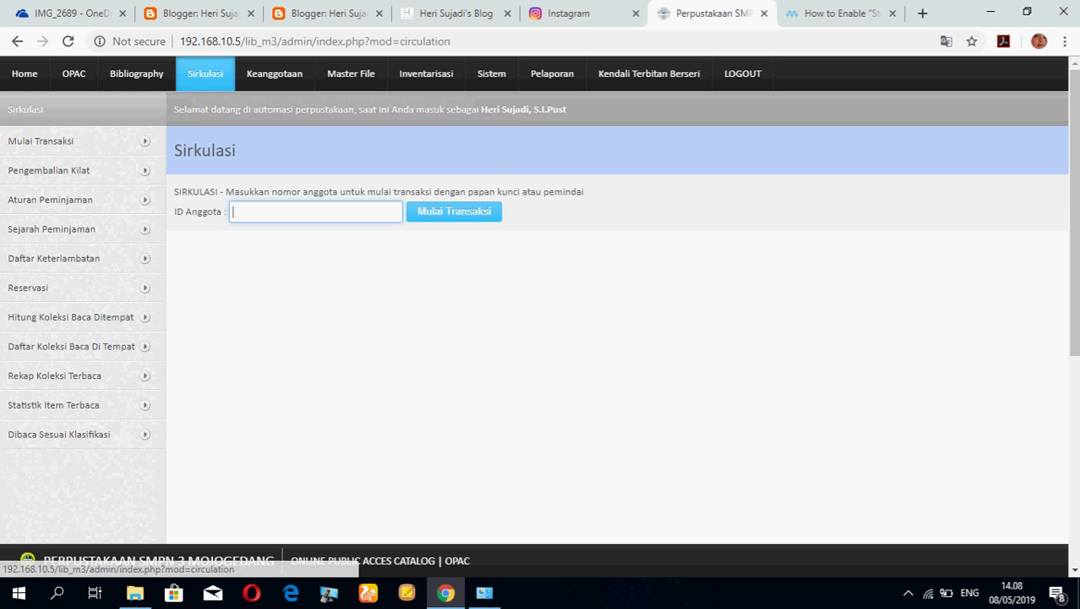
right_click(247, 215)
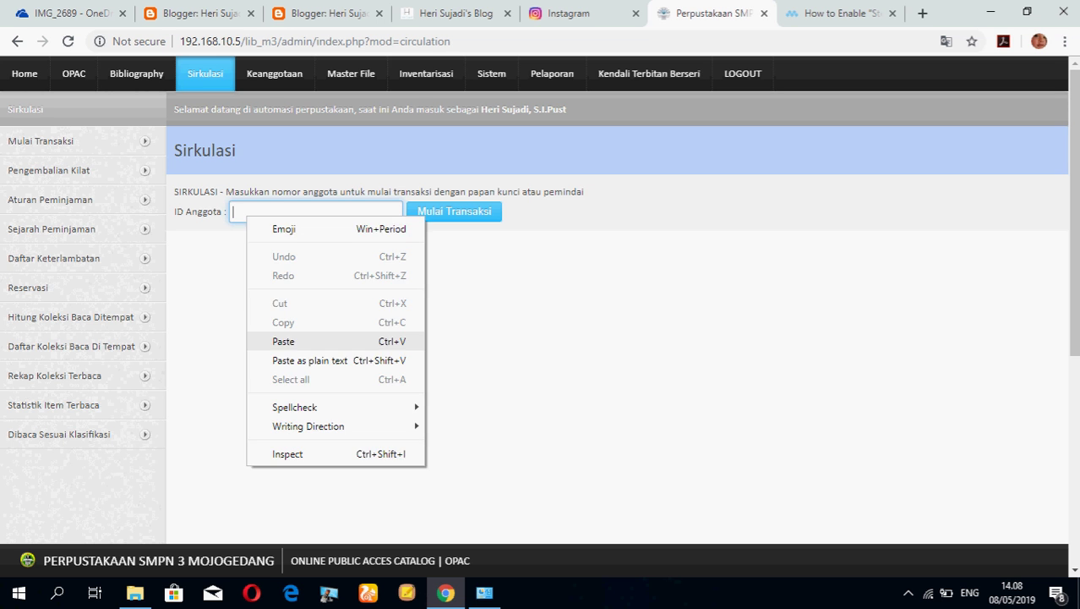
left_click(283, 341)
key("Return")
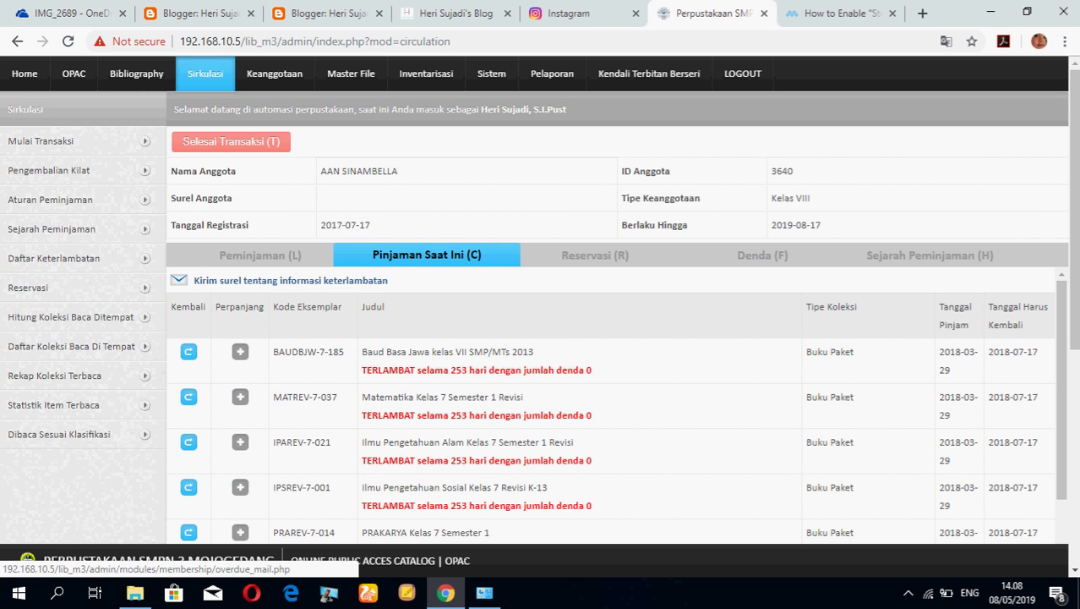
Switch to the Loans tab, then finish the transaction so the completed message shows.
scroll(616, 406, "down", 1)
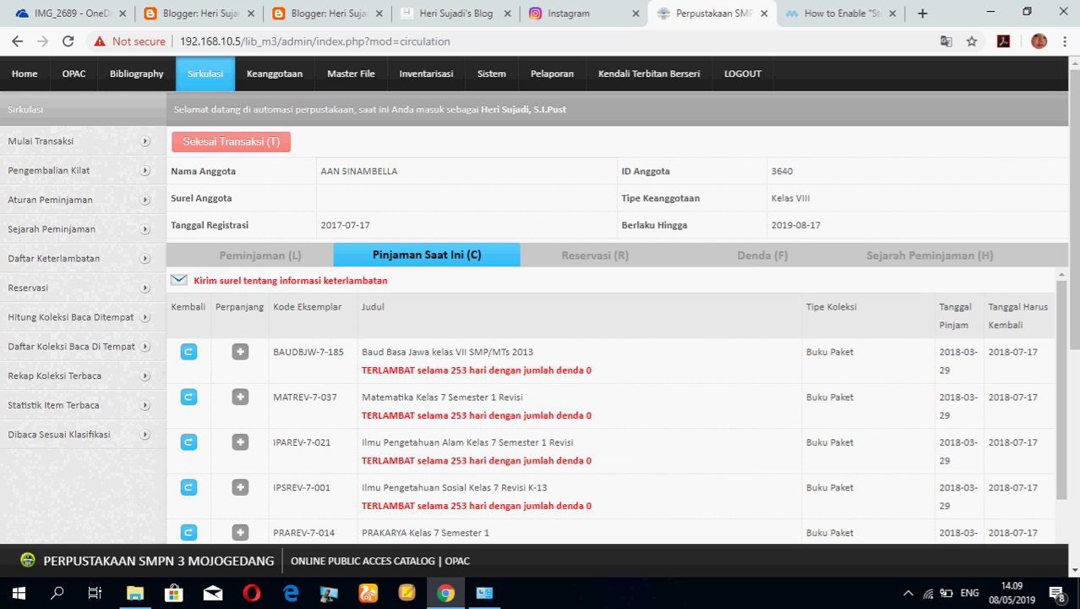
key("alt+l")
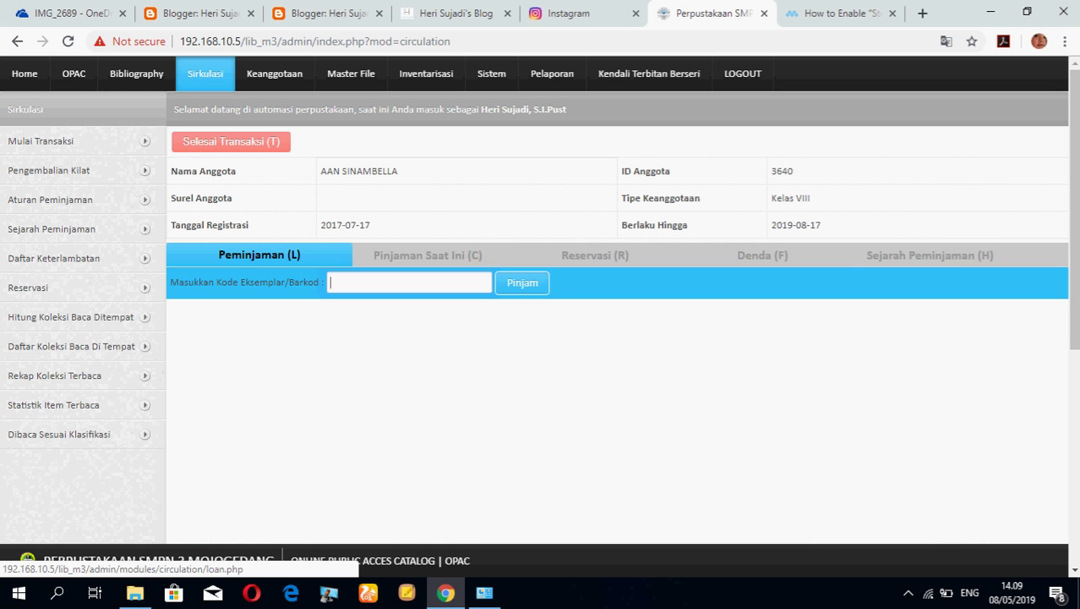
key("alt+t")
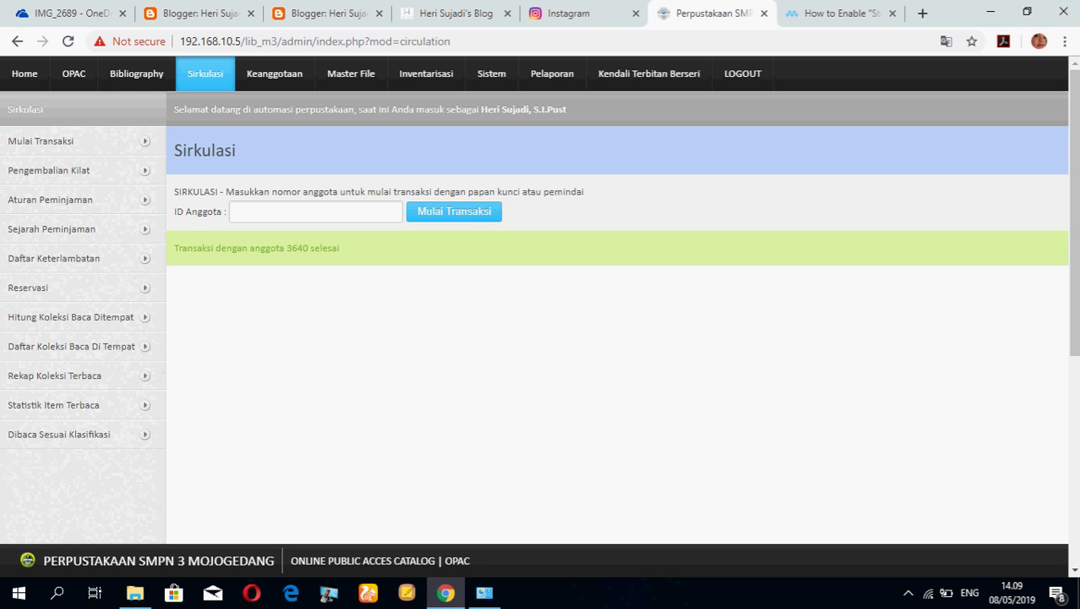
left_click(315, 211)
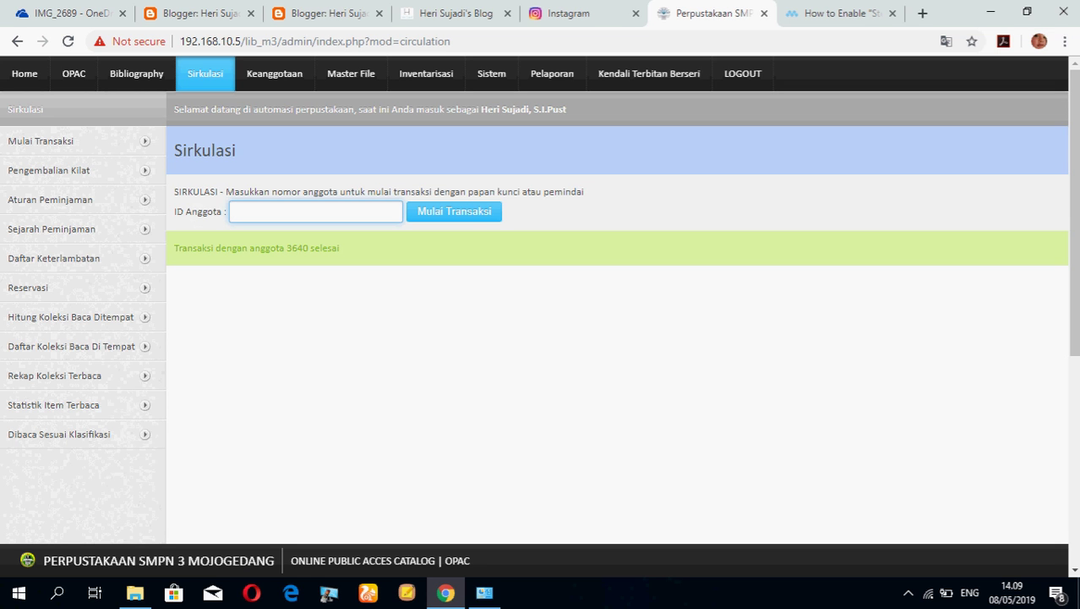